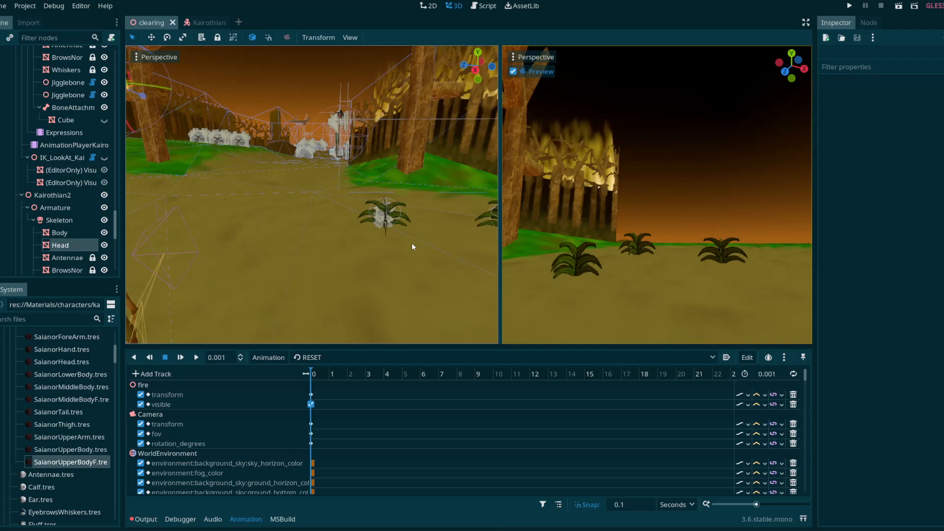
Examine the forest clearing from several angles in the free perspective view.
right_click_drag(411, 245, 429, 247)
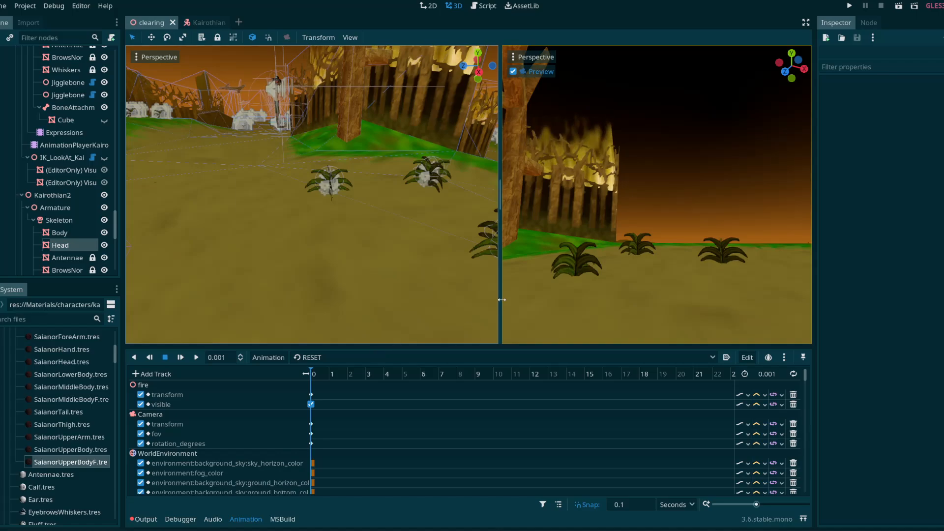
left_click_drag(501, 300, 496, 302)
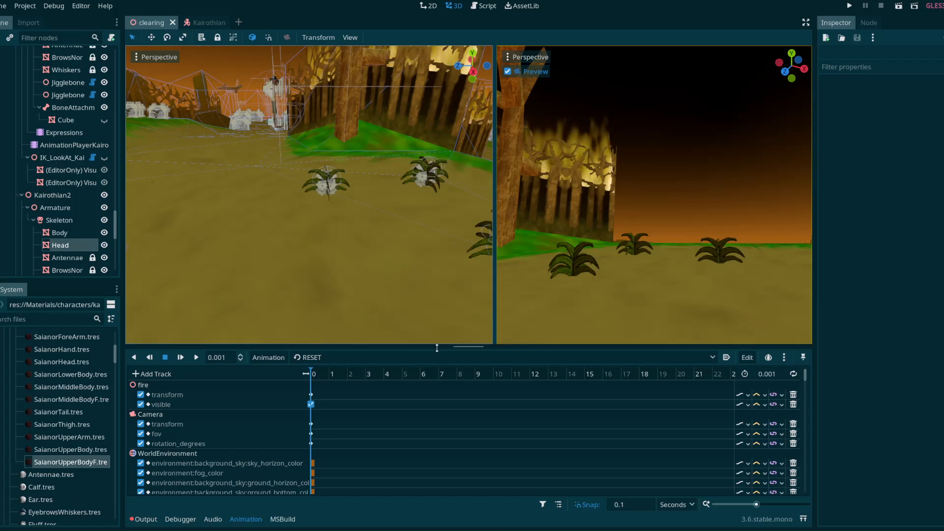
mouse_move(423, 285)
right_mouse_down()
mouse_move(472, 256)
mouse_move(486, 290)
mouse_move(472, 295)
mouse_move(487, 281)
mouse_move(428, 285)
mouse_move(418, 322)
mouse_move(433, 324)
mouse_move(408, 322)
mouse_move(426, 293)
right_mouse_up()
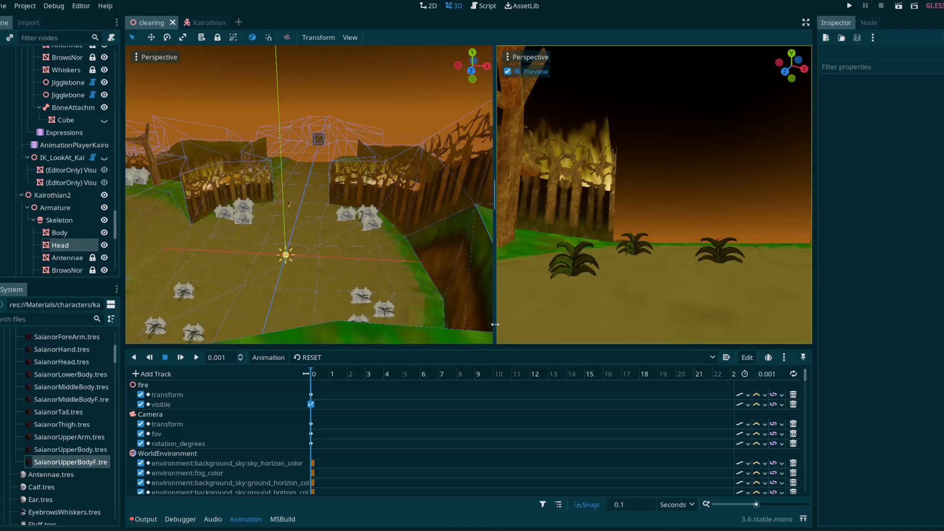
middle_click_drag(413, 307, 409, 285)
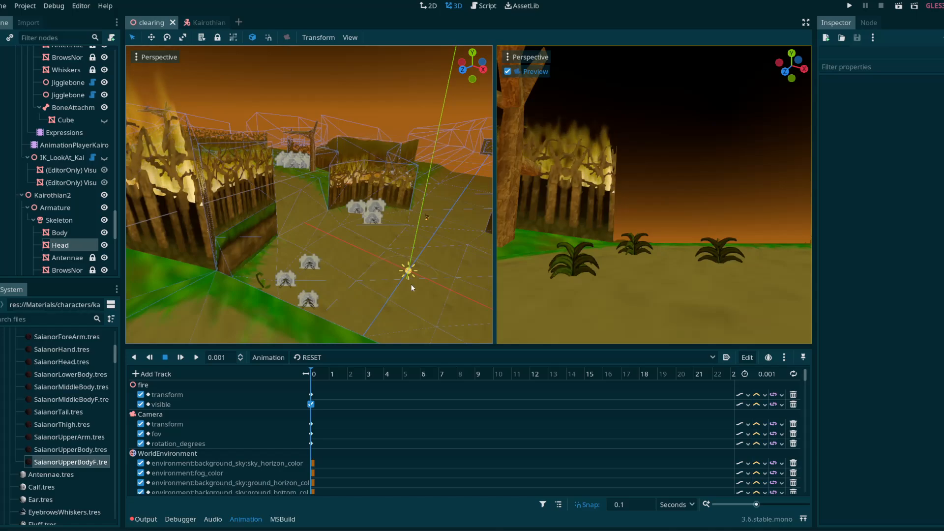
right_click_drag(411, 284, 451, 291)
key("w")
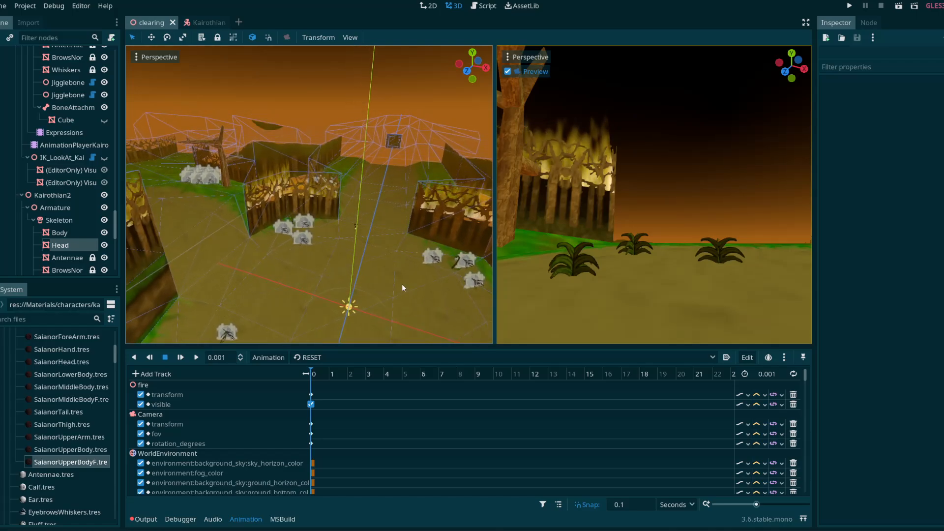
right_click_drag(341, 279, 403, 276)
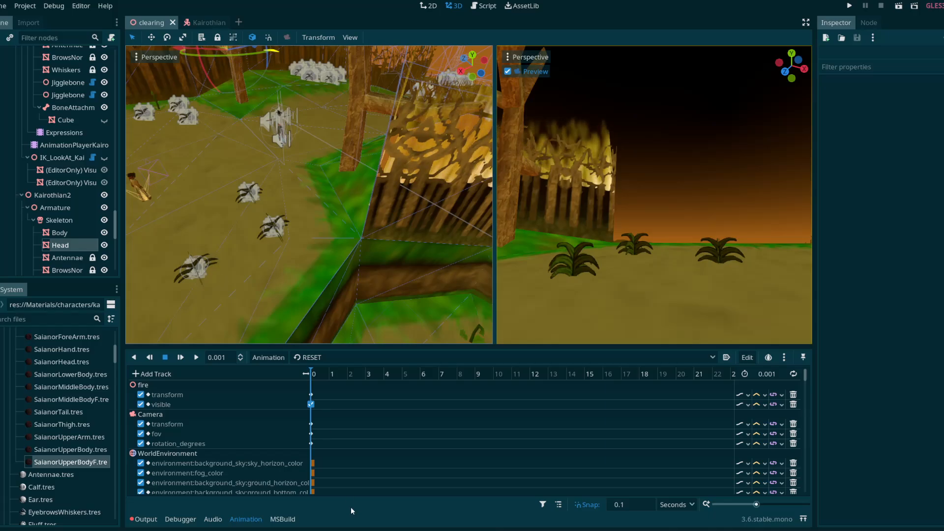
Review the RESET animation's track list, enlarging the animation editor to show more tracks.
scroll(340, 475, "down", 10)
scroll(364, 470, "down", 10)
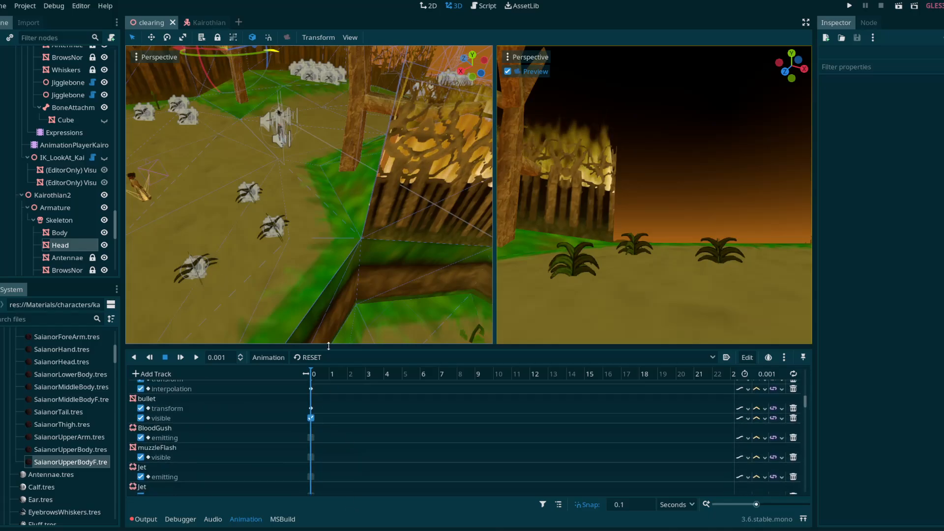
scroll(360, 367, "down", 5)
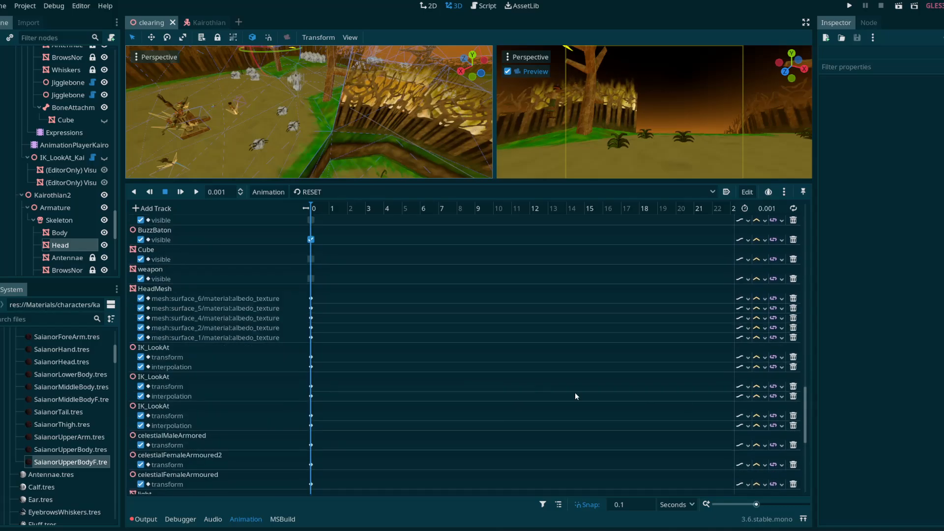
Open the Sequence00 animation and review its tracks, resizing the animation editor to balance it with the viewports.
left_click(376, 191)
left_click(370, 217)
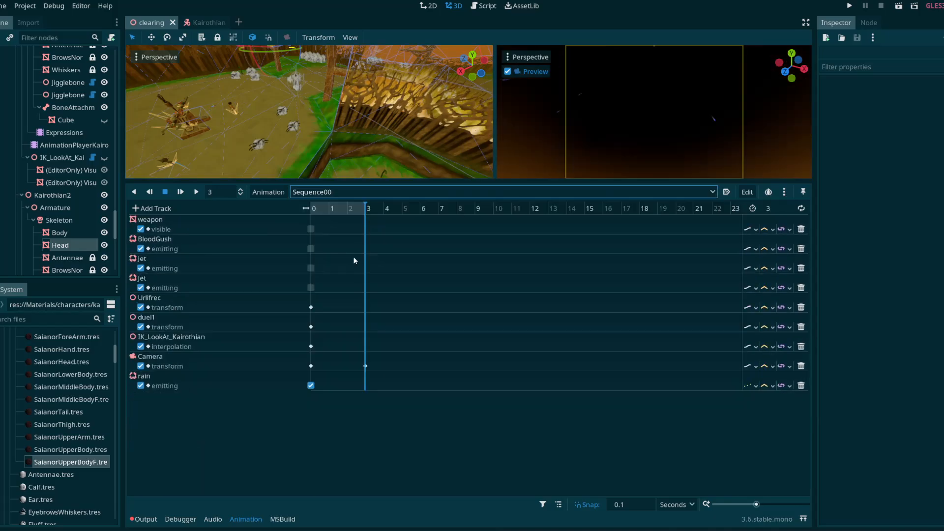
left_click_drag(361, 182, 485, 296)
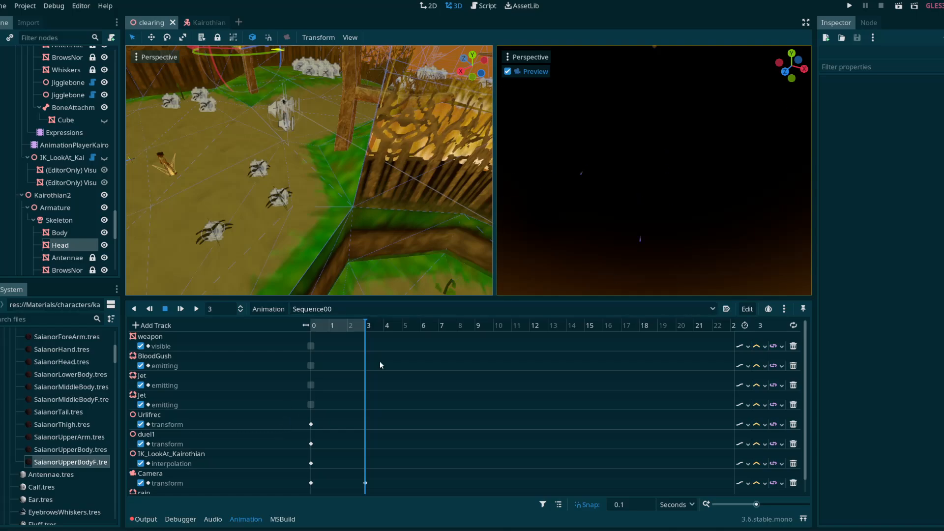
scroll(379, 361, "down", 1)
left_click_drag(361, 298, 360, 332)
scroll(377, 388, "down", 2)
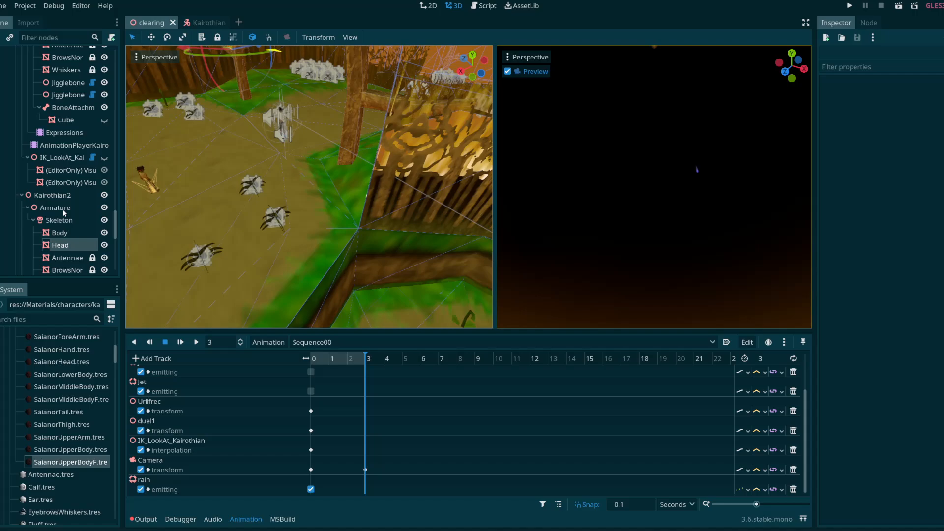
Examine the characters, the flying machine and the surrounding clearing in the free perspective view.
scroll(63, 208, "down", 5)
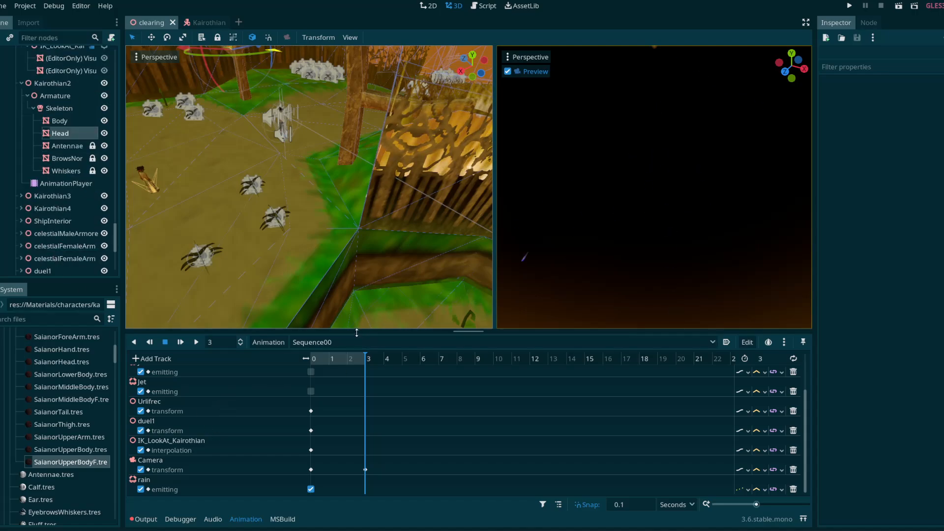
mouse_move(357, 333)
left_mouse_down()
mouse_move(354, 260)
mouse_move(347, 318)
left_mouse_up()
right_click_drag(448, 254, 416, 230)
mouse_move(450, 256)
right_mouse_down()
mouse_move(426, 252)
mouse_move(486, 215)
mouse_move(451, 233)
mouse_move(447, 250)
right_mouse_up()
key("w")
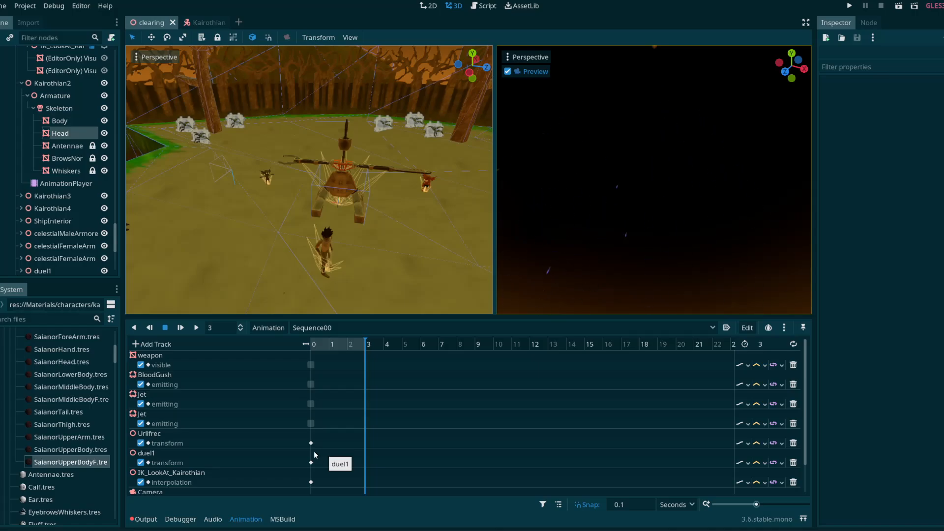
right_click_drag(399, 238, 335, 223)
left_click(349, 328)
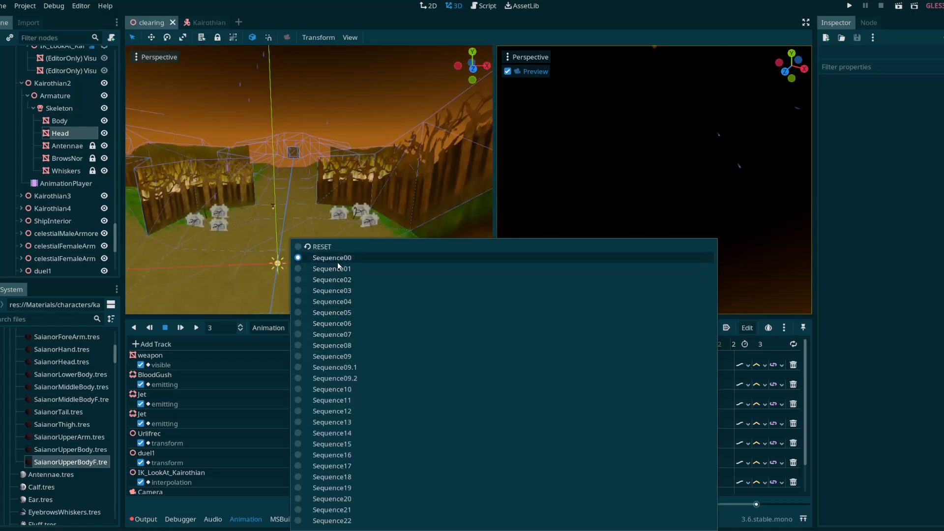
left_click(386, 206)
right_click_drag(386, 207, 367, 202)
Load the Sequence01 and Sequence02 animations in turn and view the Kairothian character in the scene.
left_click(353, 329)
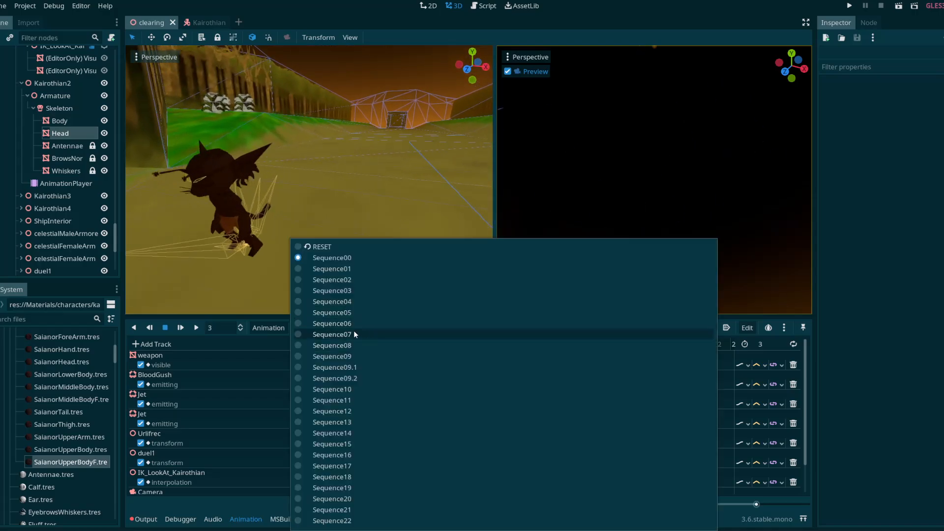
left_click(335, 269)
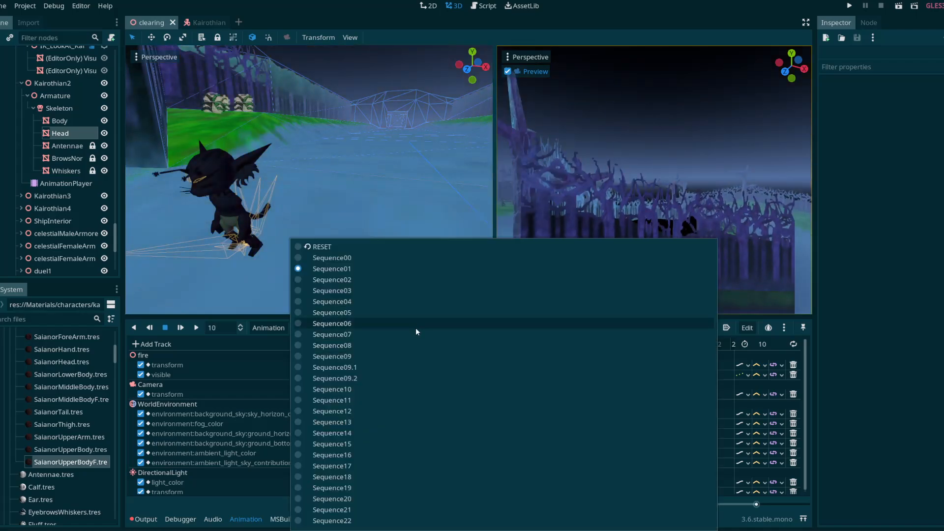
left_click(414, 327)
left_click(329, 280)
right_click_drag(329, 280, 375, 281)
left_click_drag(370, 318, 370, 300)
right_click_drag(380, 276, 382, 277)
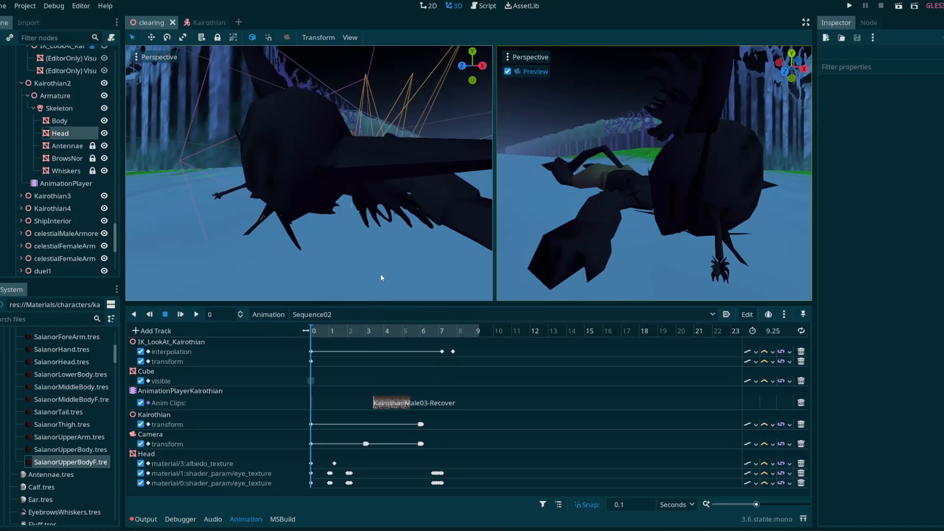
Enlarge the camera preview over the free view and show the Head tracks of Sequence02.
left_click_drag(495, 247, 303, 271)
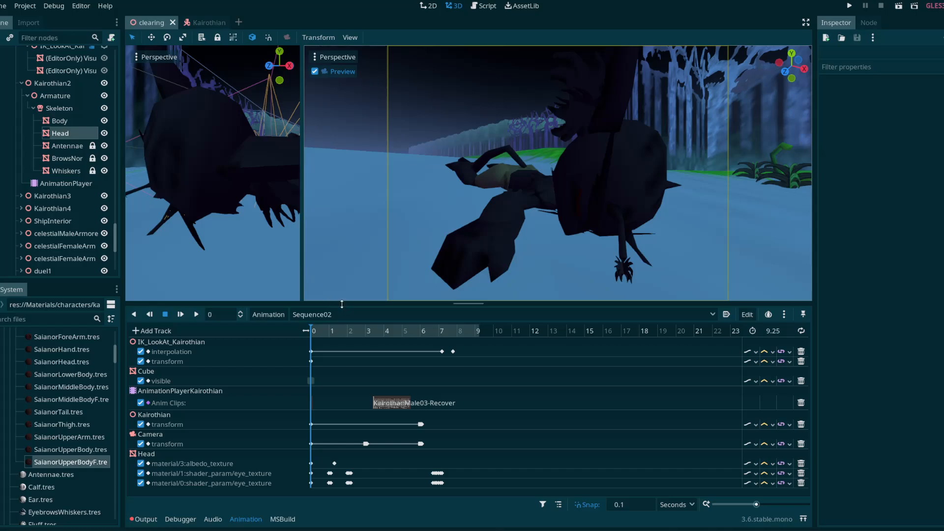
left_click_drag(342, 303, 333, 392)
scroll(347, 422, "down", 2)
scroll(347, 424, "down", 1)
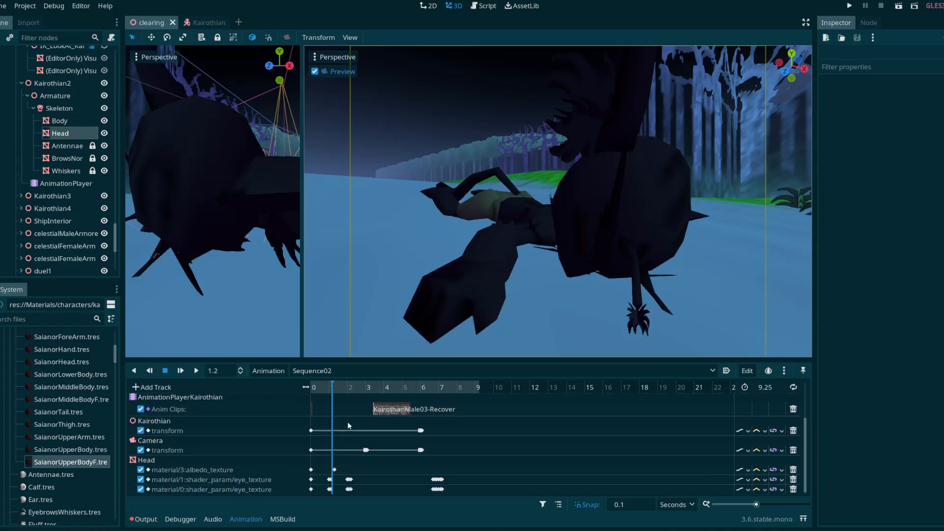
Inspect the Head's material/1 eye_texture keyframes at 1 s and 0 s, adjusting the Inspector width to see their values.
left_click(329, 480)
left_click(329, 480)
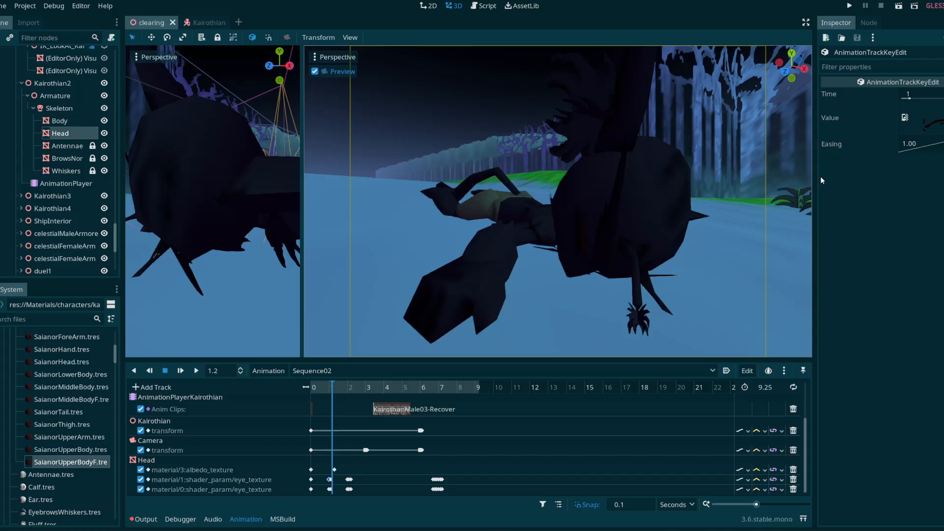
left_click_drag(815, 181, 551, 181)
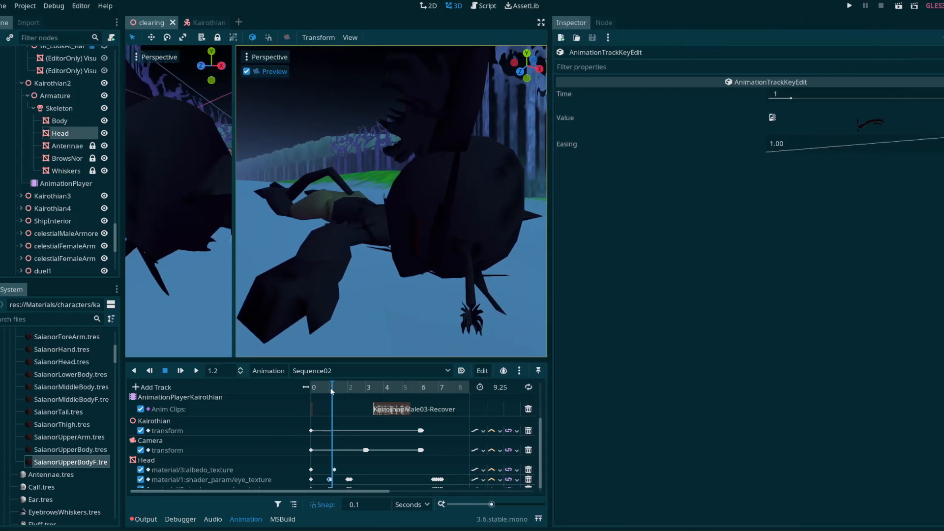
left_click_drag(332, 391, 310, 394)
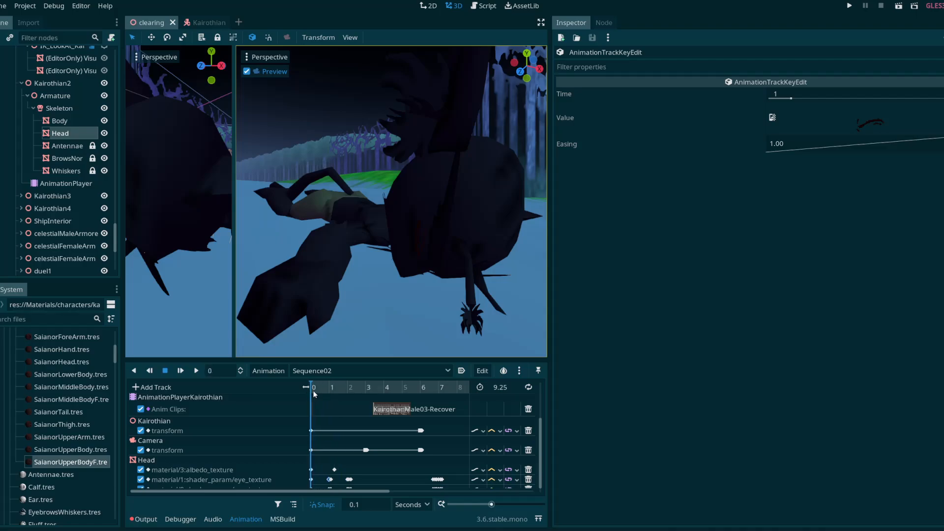
left_click(311, 479)
left_click_drag(549, 264, 800, 287)
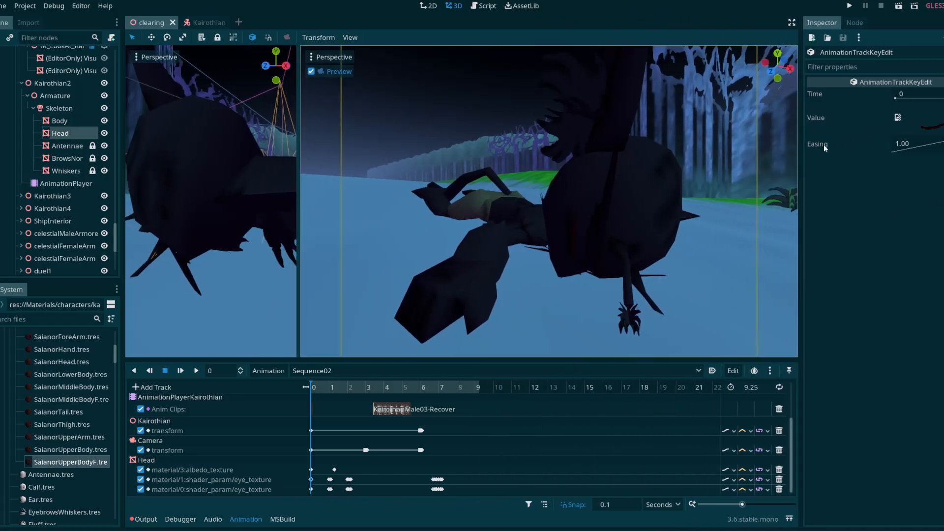
left_click_drag(801, 154, 738, 155)
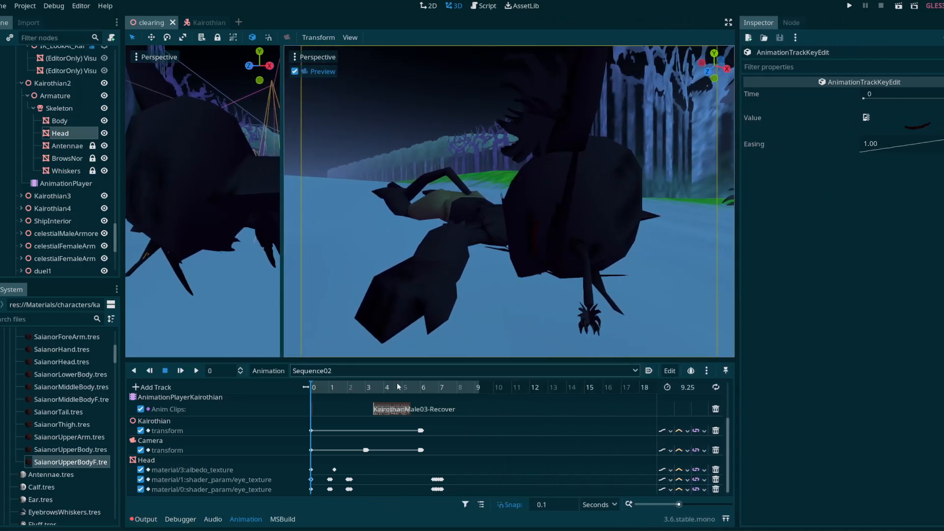
Compare the eye textures stored in the Head's material/1 keyframes from 1 s to 2.2 s.
left_click(329, 481)
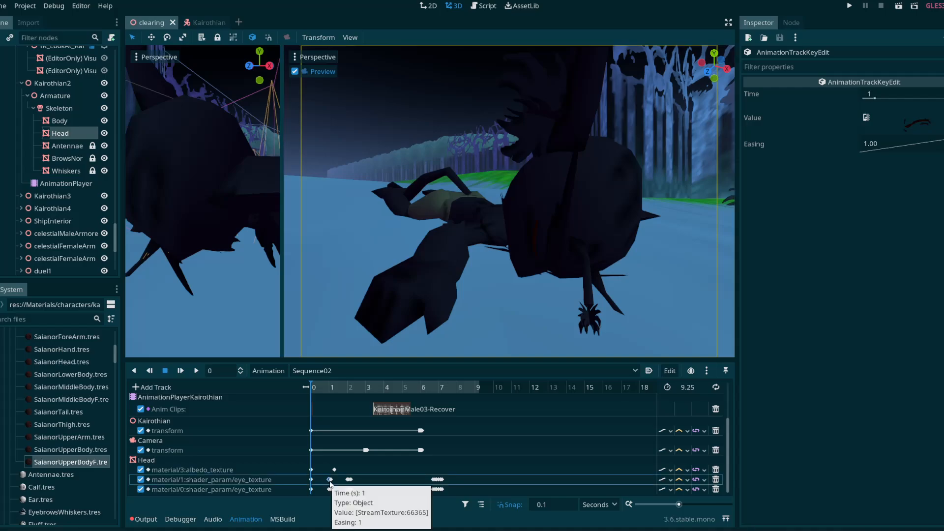
left_click(332, 481)
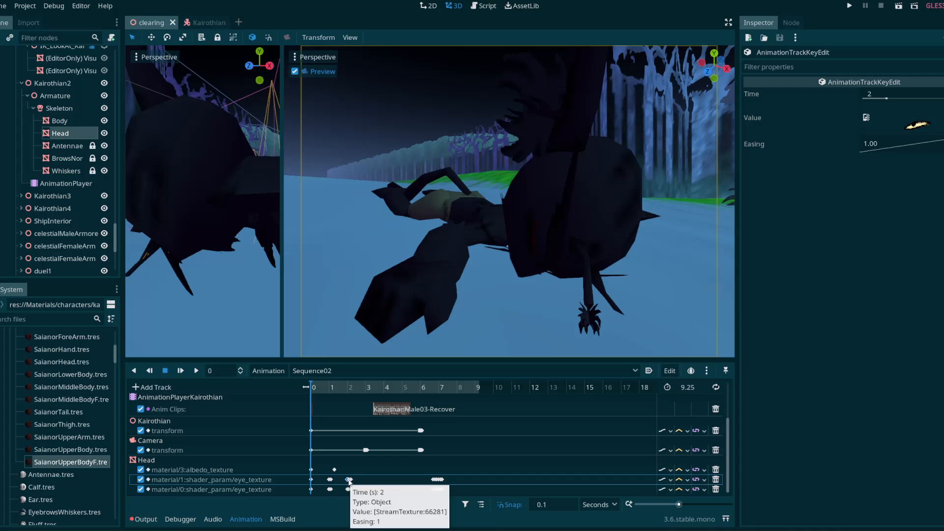
left_click(350, 480)
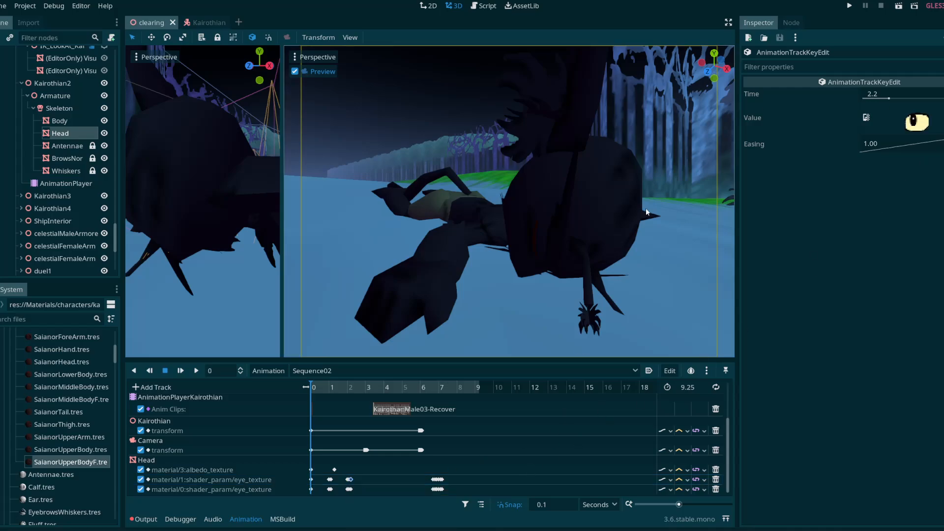
key("alt+Tab")
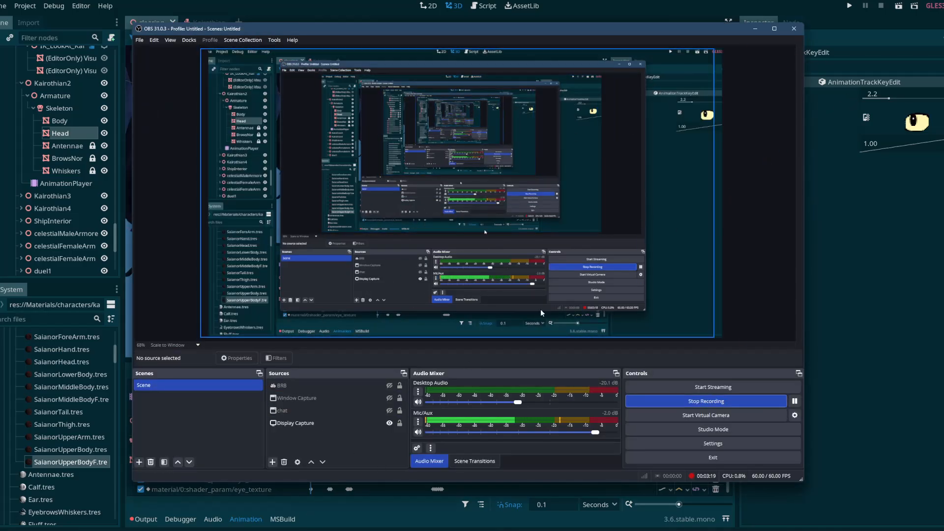
left_click(856, 386)
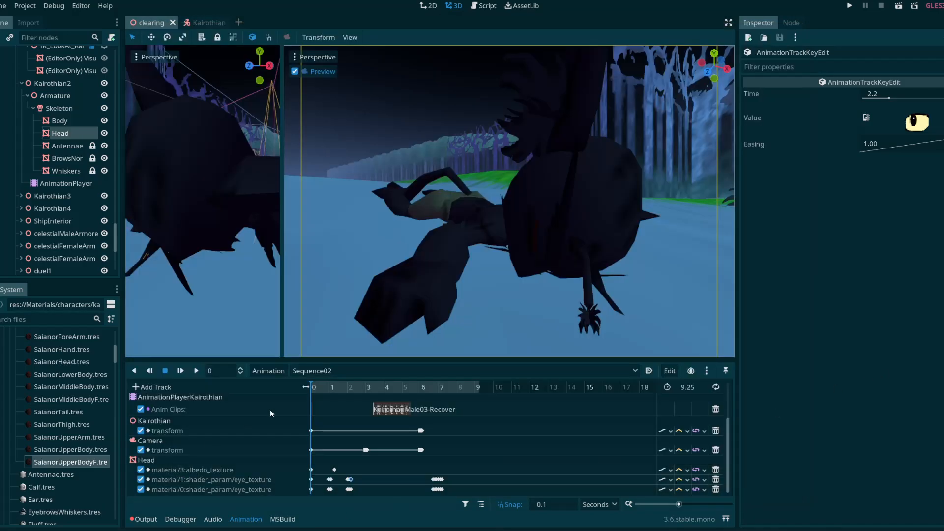
Scrub through Sequence02 to its end to preview the Kairothian's recovery shot.
left_click(328, 388)
left_click_drag(329, 389, 453, 391)
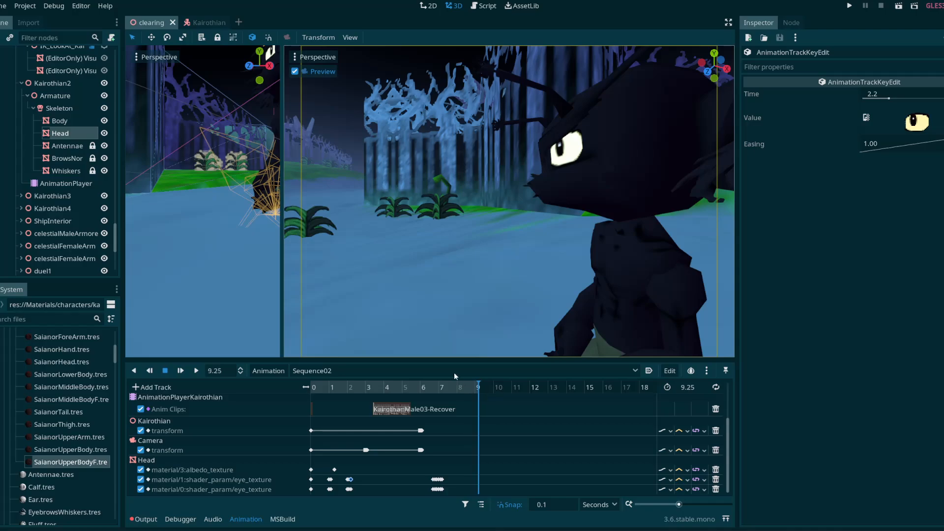
Open the Sequence03 animation and scrub through it to its end in the camera preview.
left_click(453, 371)
left_click(414, 290)
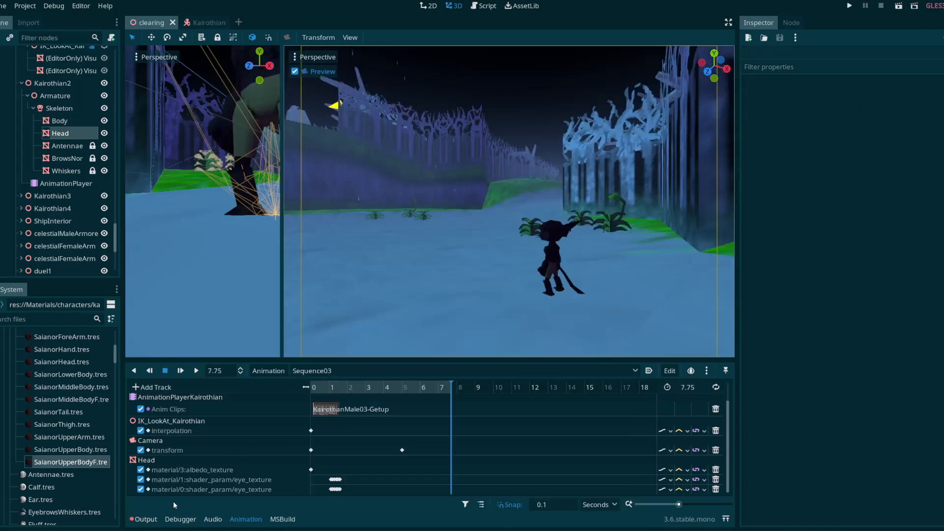
left_click_drag(327, 389, 470, 388)
Open the Sequence04 animation and scrub through it to 6 s in the camera preview.
left_click(412, 369)
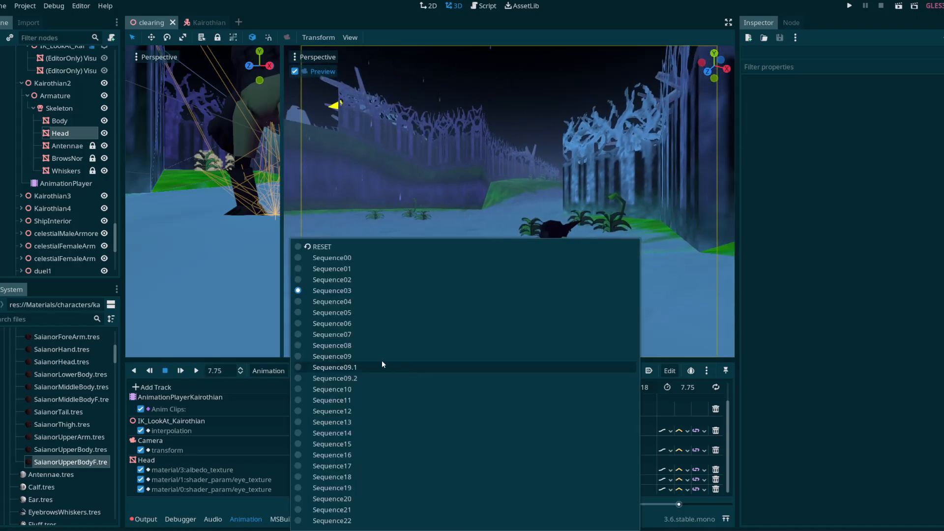
left_click(327, 301)
left_click_drag(321, 390, 419, 389)
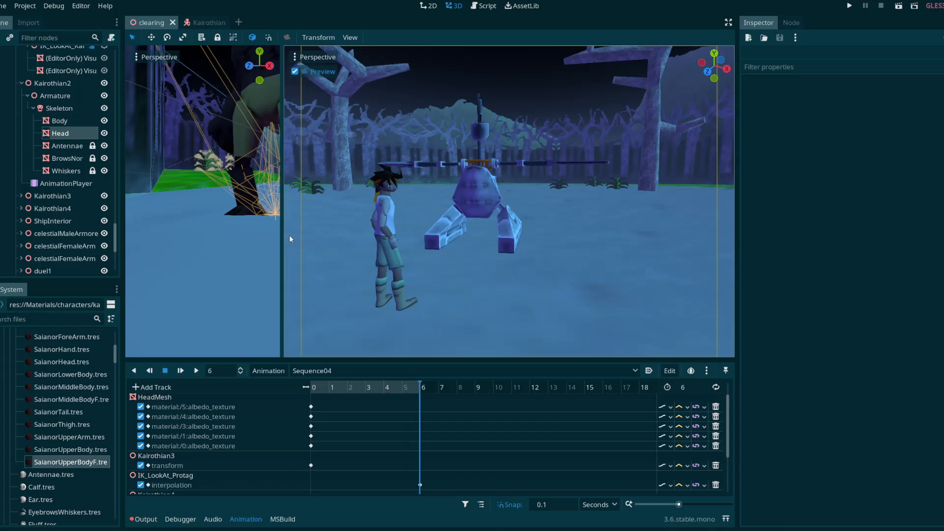
Widen the free perspective view, look across the clearing, and review the remaining Sequence04 tracks down to AnimationPlayerProtag.
left_click_drag(289, 235, 500, 235)
right_click_drag(315, 207, 453, 266)
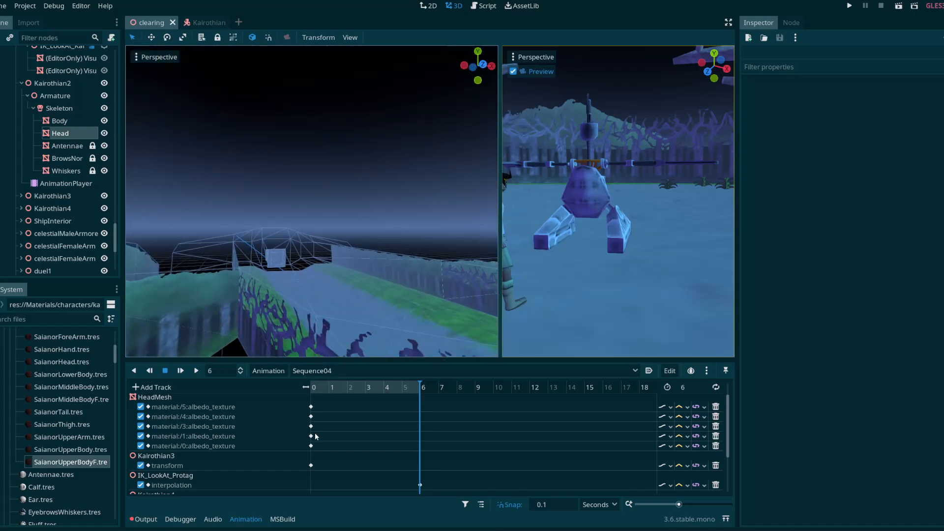
scroll(240, 479, "down", 3)
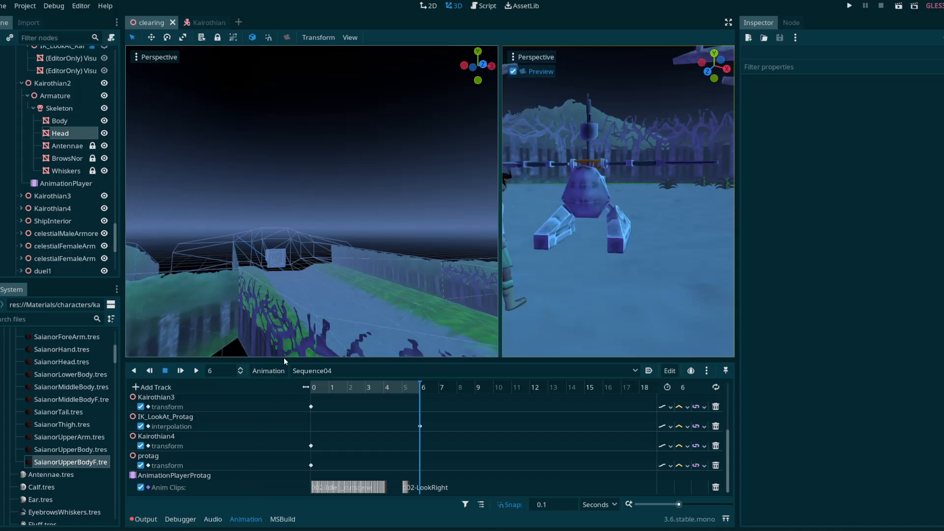
Bring the protagonist's face into the free view at 6 s and open the output log to read the Sequence04 track errors.
right_click_drag(322, 291, 280, 293)
left_click_drag(388, 387, 429, 405)
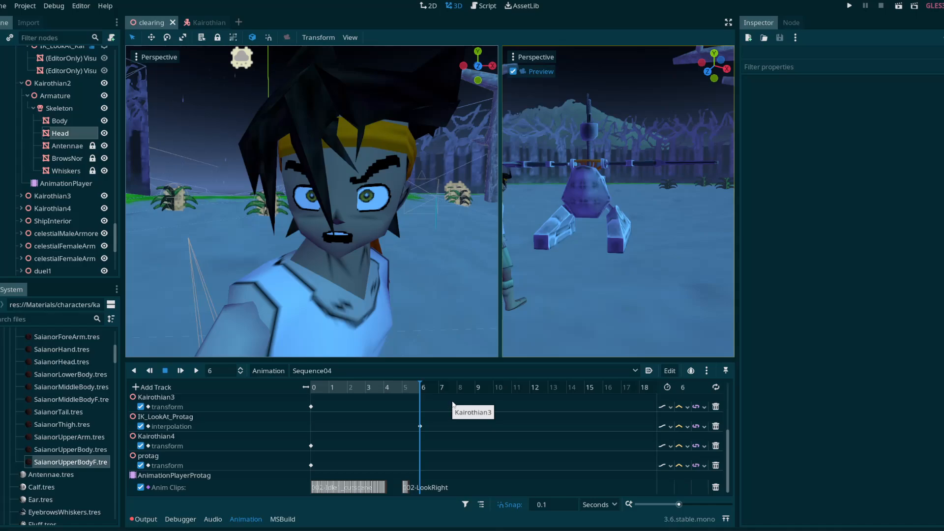
scroll(370, 447, "up", 5)
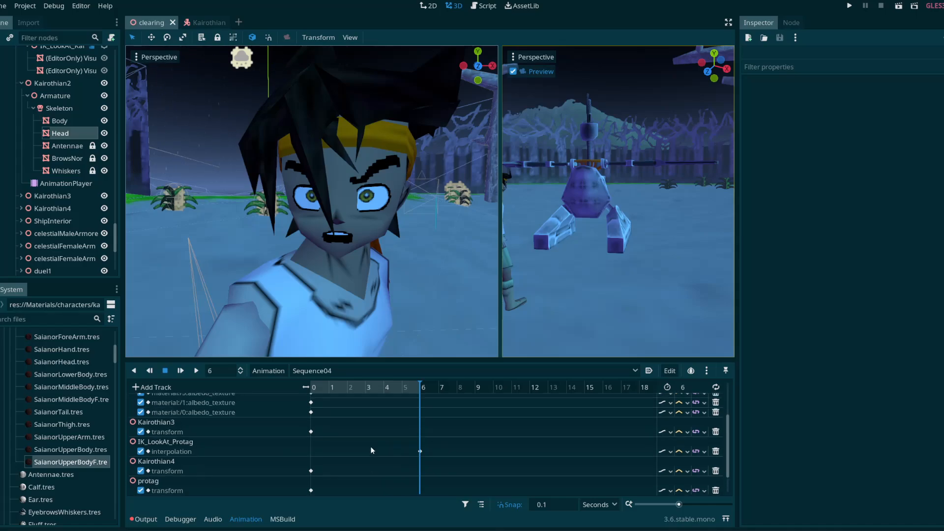
left_click(146, 519)
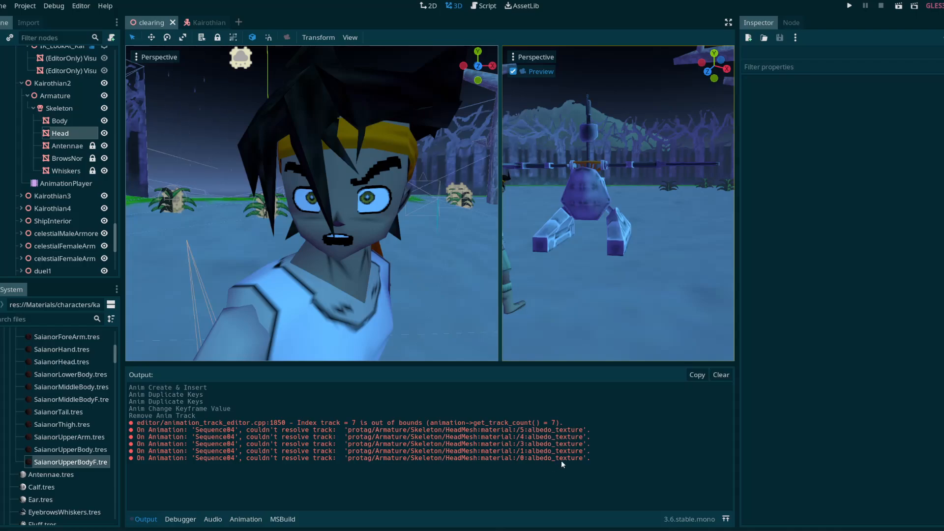
Inspect the head materials in the scene and examine the Albedo texture of the protag HeadMesh's material 0.
left_click(54, 134)
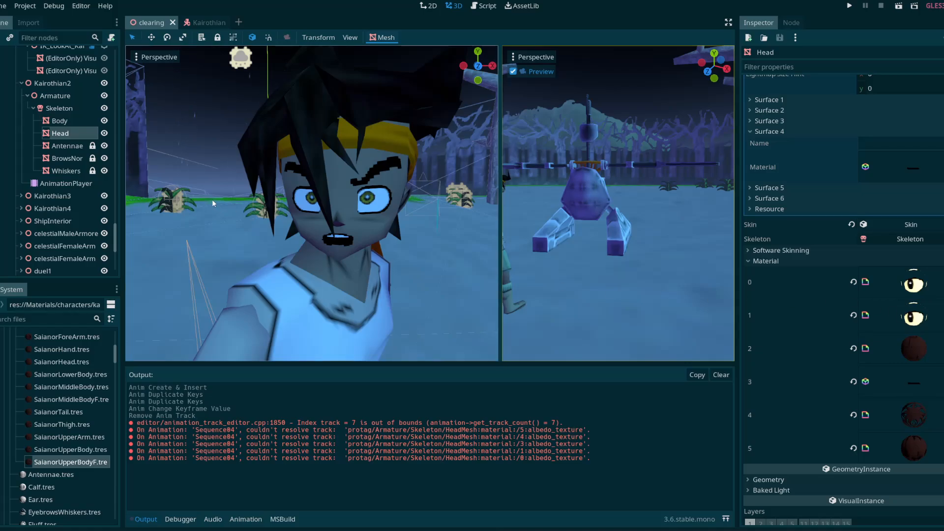
left_click(318, 211)
scroll(339, 197, "down", 8)
middle_click_drag(339, 192, 347, 217)
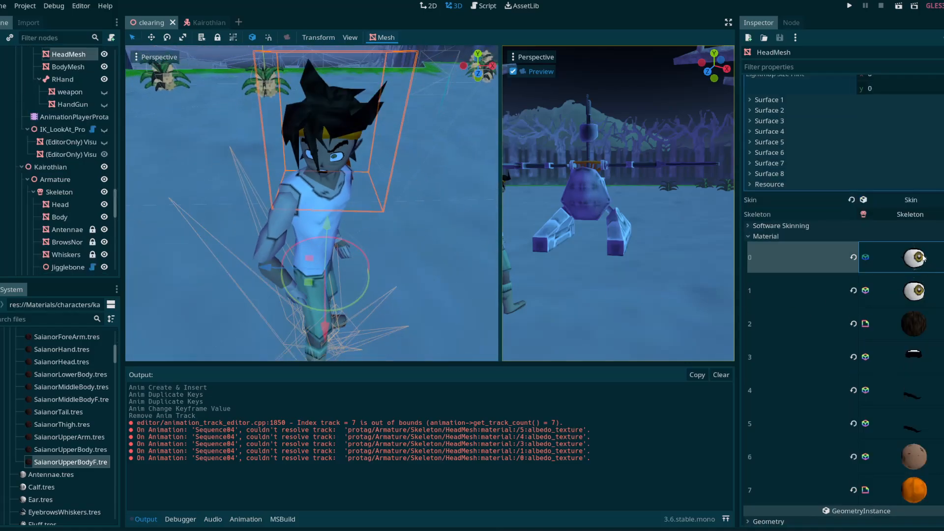
left_click(914, 258)
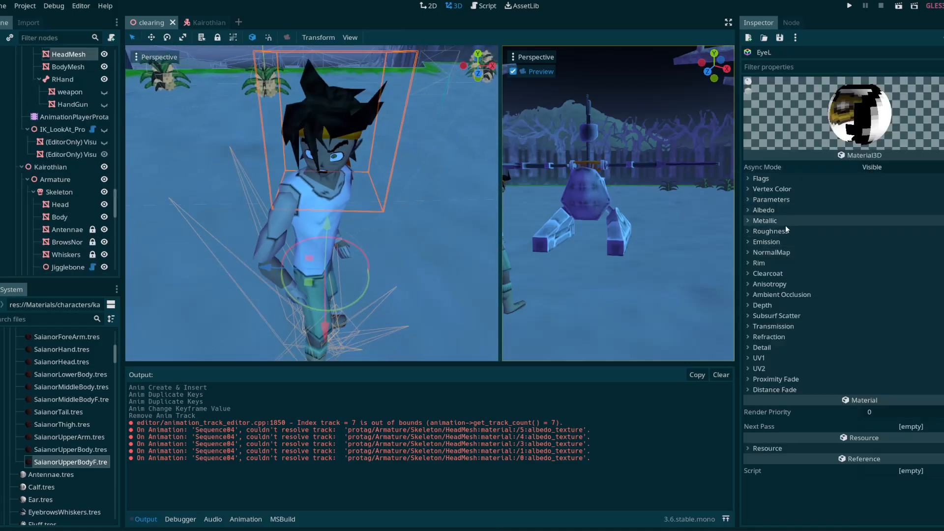
left_click(748, 211)
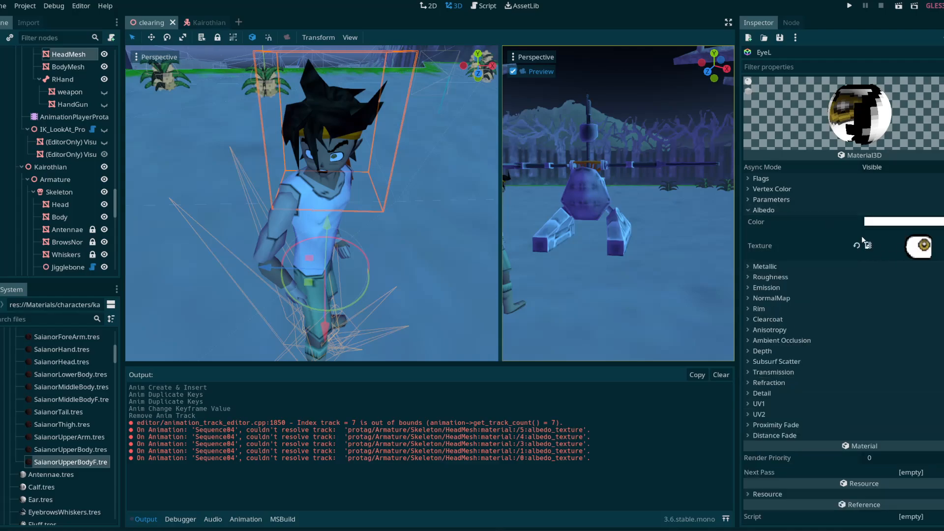
scroll(93, 245, "down", 5)
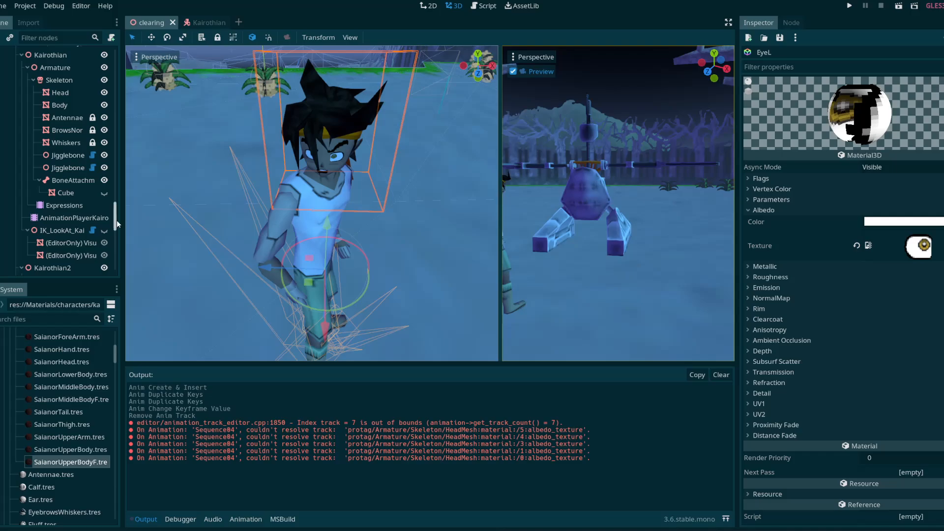
Reopen the cutscene AnimationPlayer's Sequence04 and bring up the protag HeadMesh's material 0 for keying.
left_click_drag(117, 224, 117, 263)
left_click(60, 251)
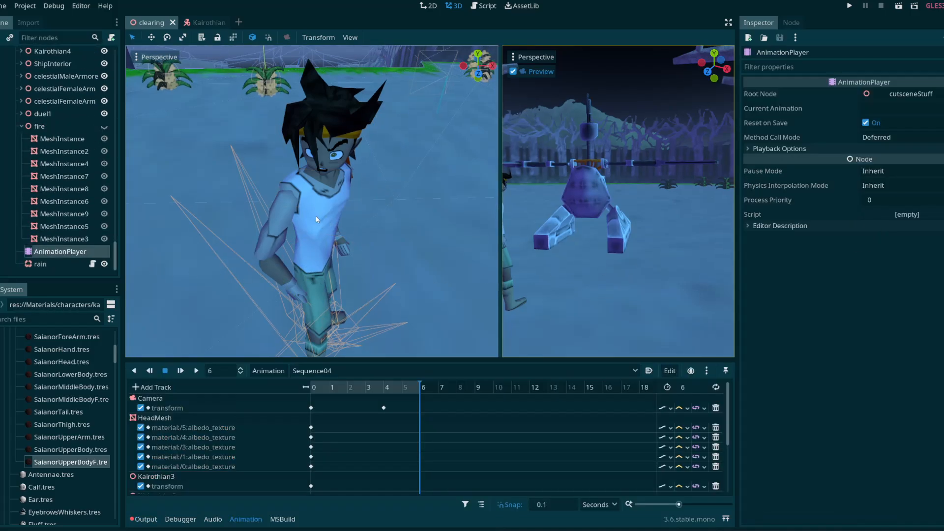
left_click(317, 219)
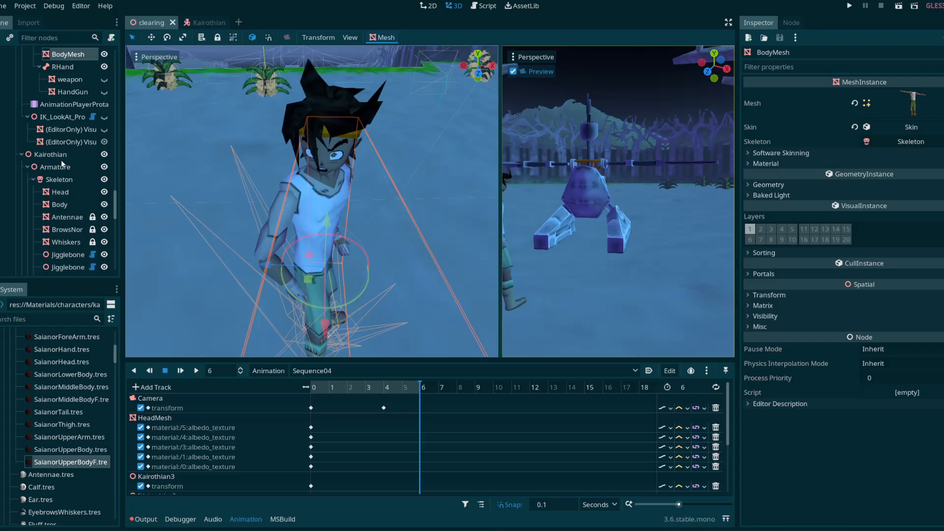
scroll(64, 114, "up", 3)
left_click(64, 99)
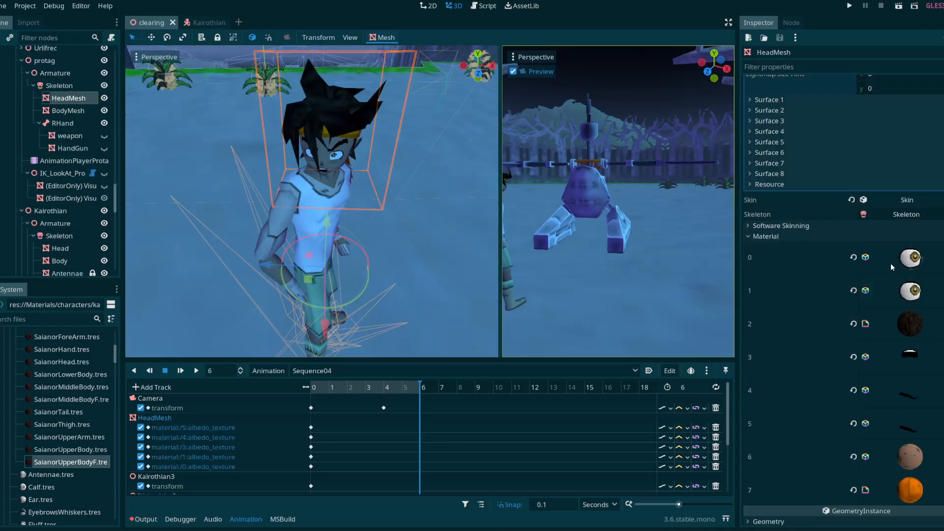
left_click(912, 257)
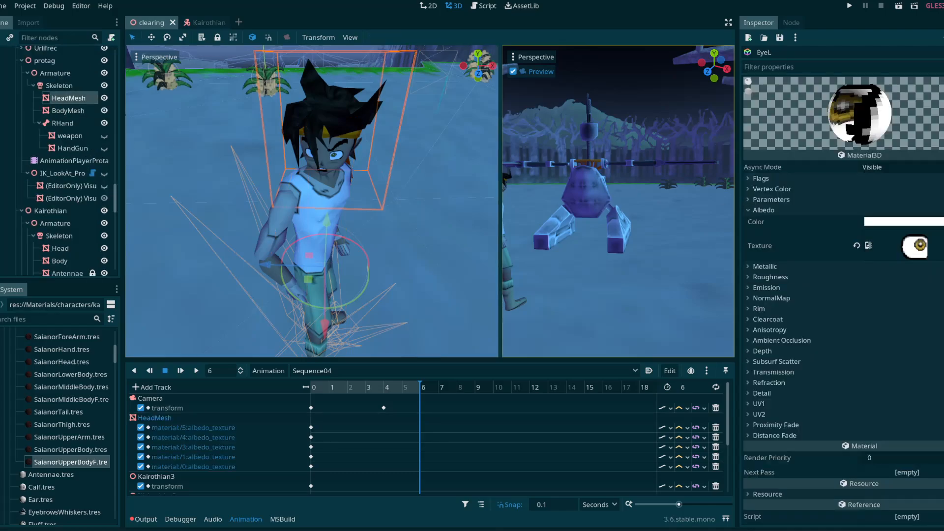
Key the EyeL albedo texture at 0 s in Sequence04 as a new track, with a RESET track.
left_click_drag(382, 391, 310, 392)
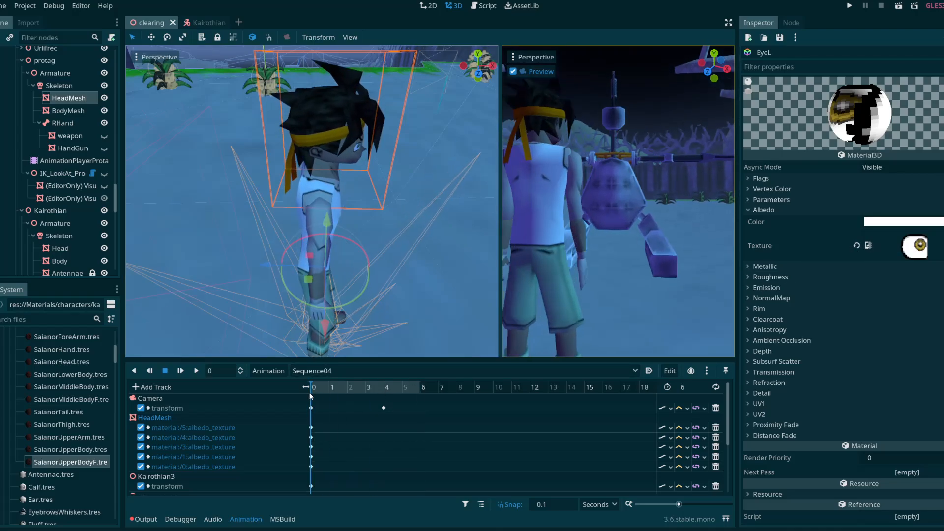
left_click(868, 246)
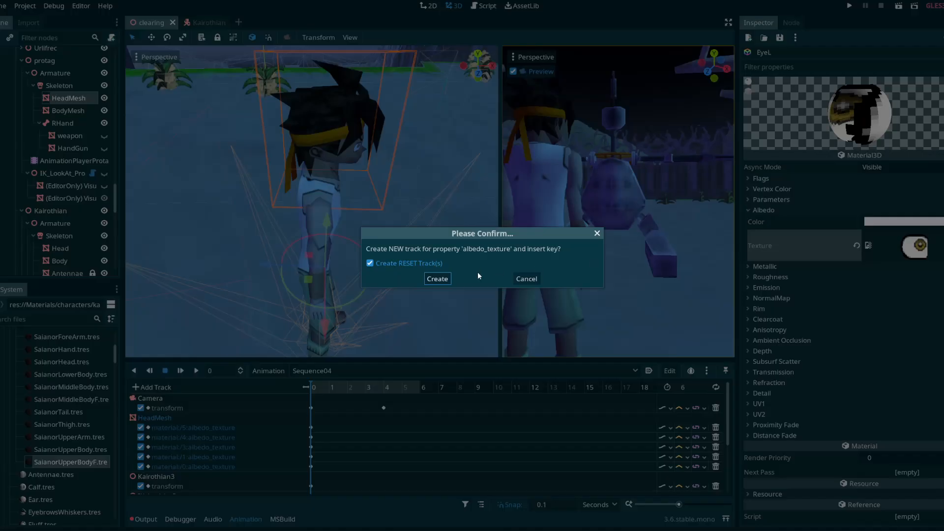
left_click(437, 279)
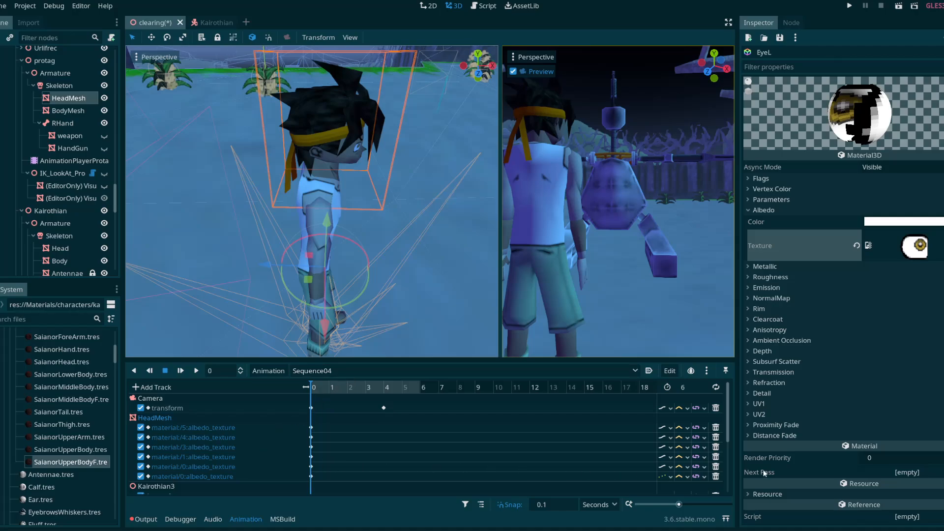
Enlarge the animation editor and compare the property paths of the old and new HeadMesh albedo_texture tracks.
left_click(178, 467)
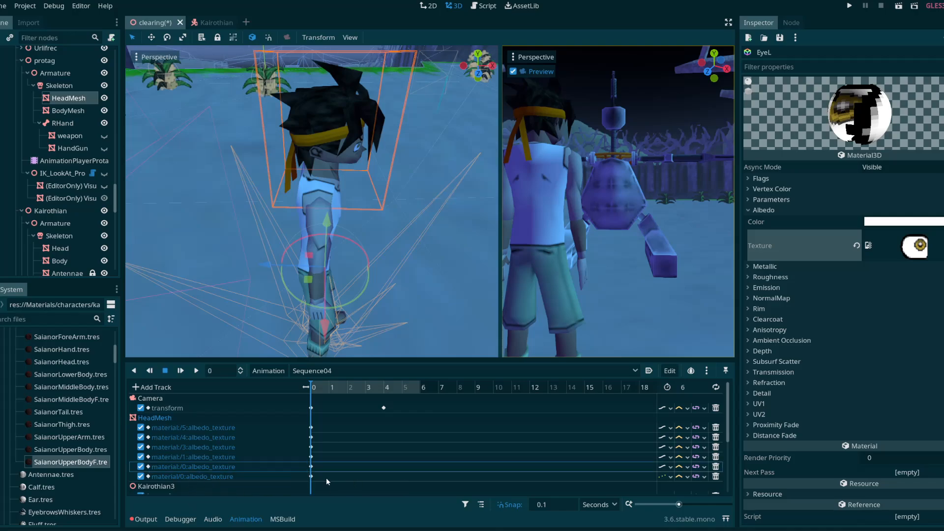
double_click(181, 467)
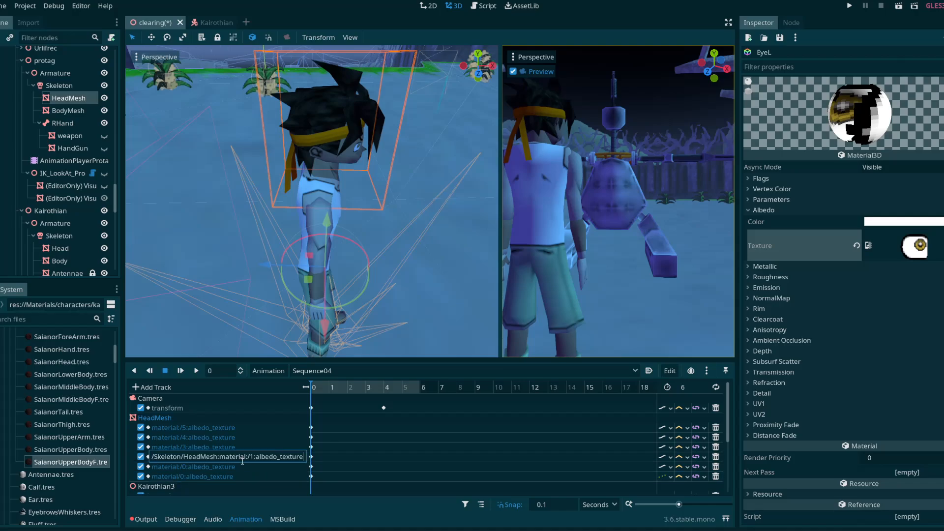
key("Return")
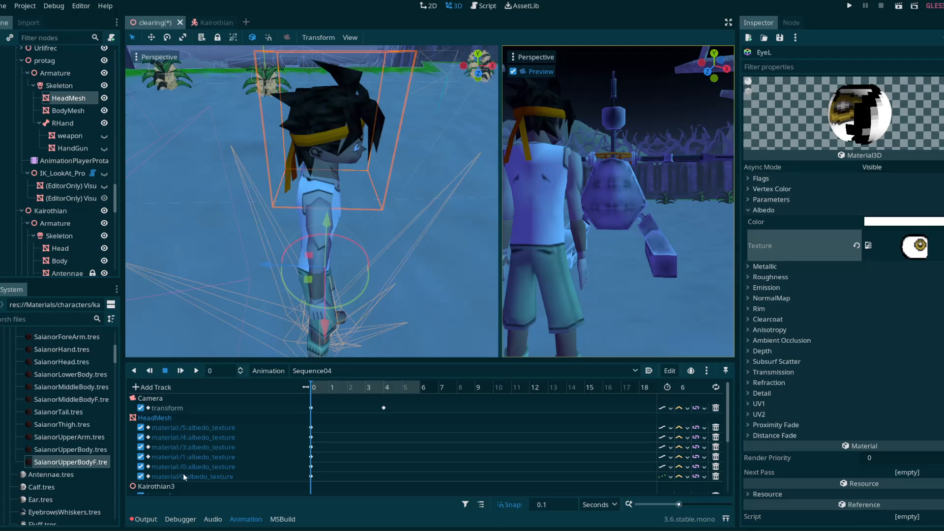
scroll(192, 462, "down", 2)
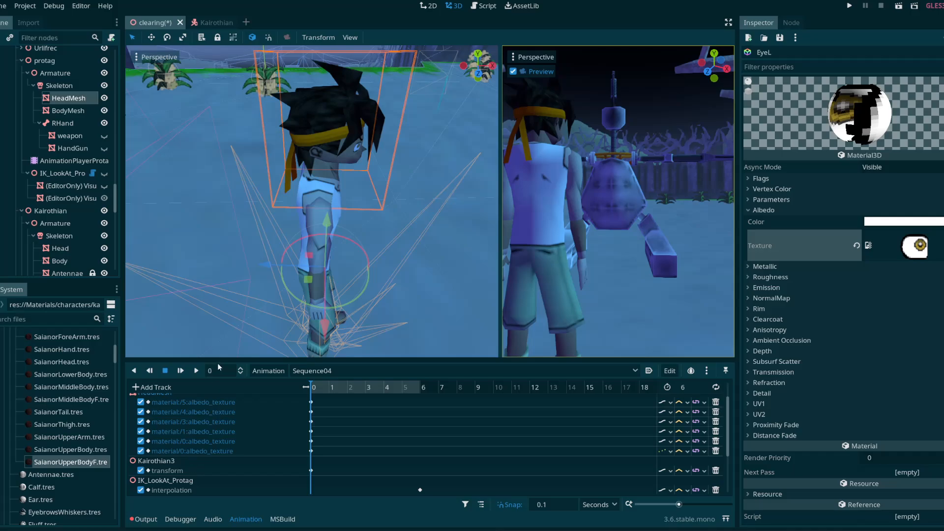
left_click_drag(218, 363, 218, 203)
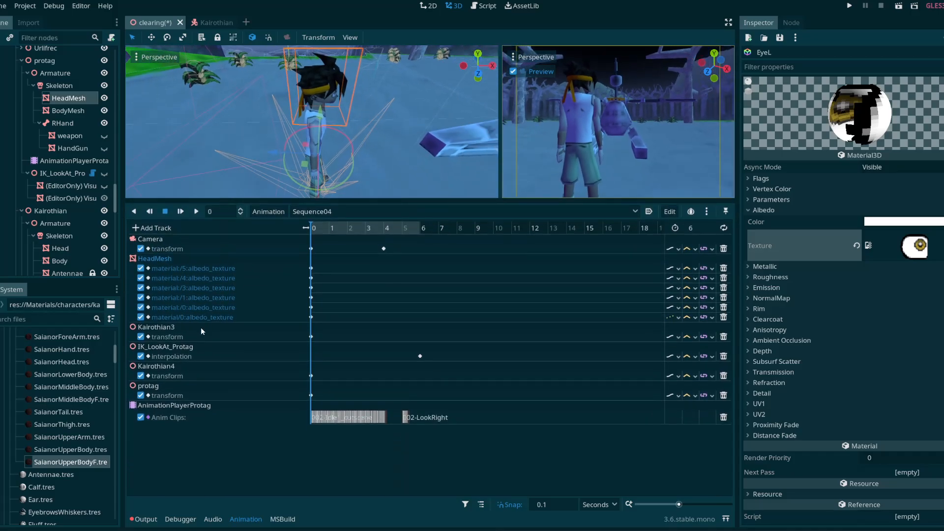
double_click(182, 308)
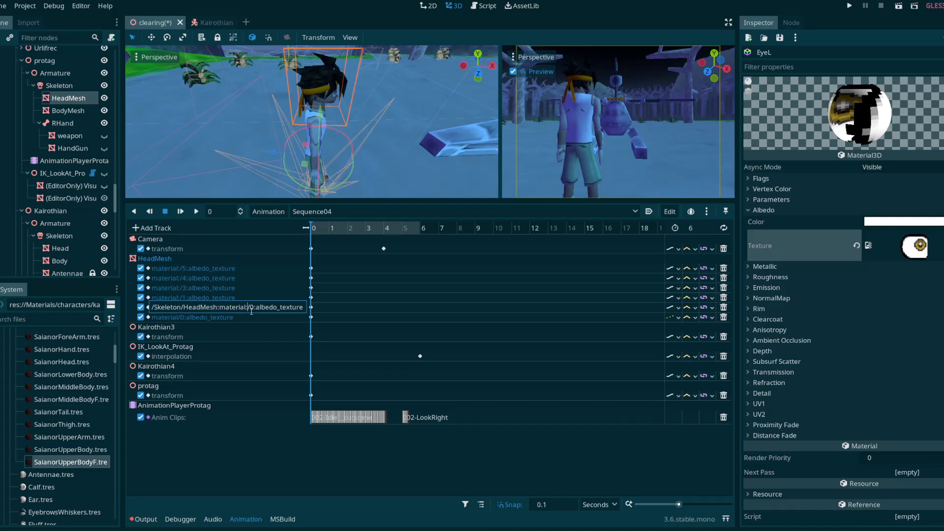
Delete the duplicate material/0:albedo_texture track and correct the original track's path to material/0:albedo_texture.
left_click(724, 317)
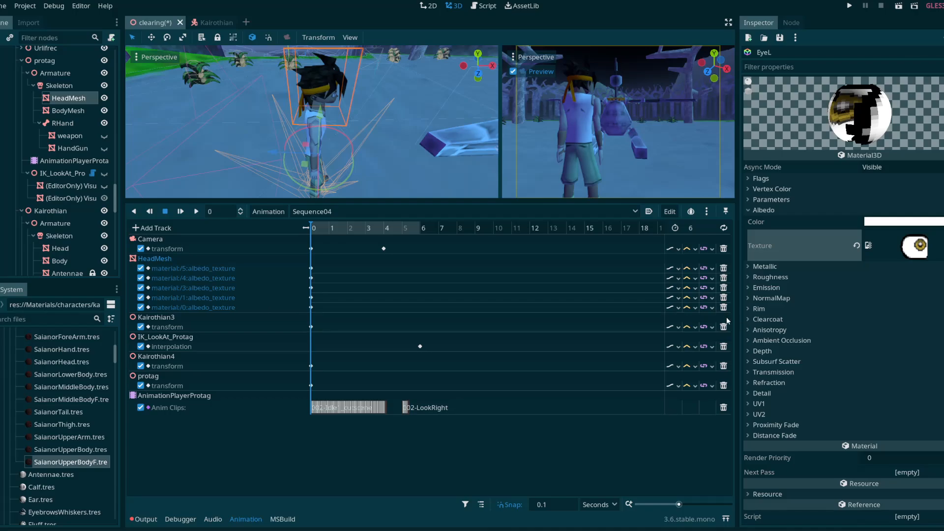
double_click(193, 308)
double_click(193, 307)
left_click(244, 307)
key("Delete")
key("Return")
Correct the HeadMesh track paths for materials 1 and 3 to material/1:albedo_texture and material/3:albedo_texture.
double_click(185, 297)
left_click(245, 297)
key("Delete")
key("Return")
double_click(202, 288)
left_click(246, 288)
key("Delete")
key("Return")
Correct the HeadMesh track paths for materials 4 and 5 to material/4:albedo_texture and material/5:albedo_texture.
double_click(186, 277)
left_click(244, 278)
key("Delete")
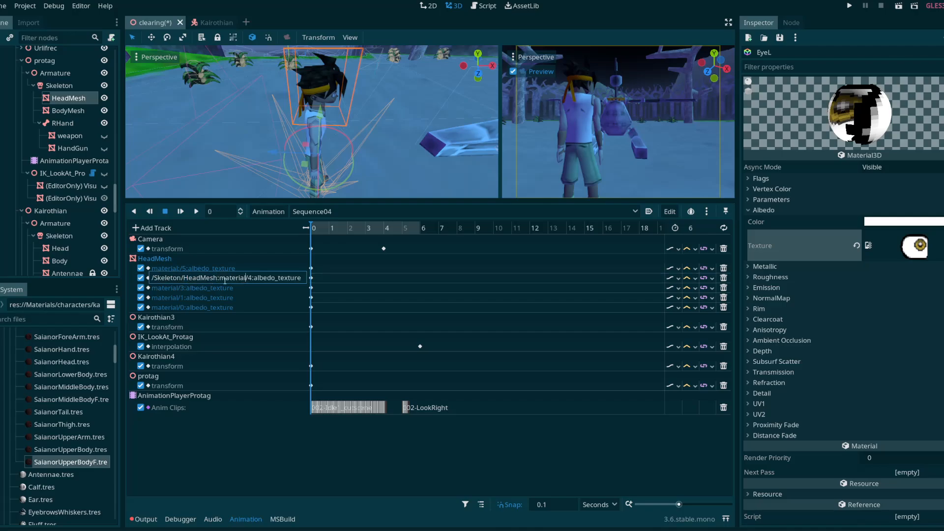
key("Return")
double_click(183, 268)
left_click(254, 270)
key("Delete")
key("Return")
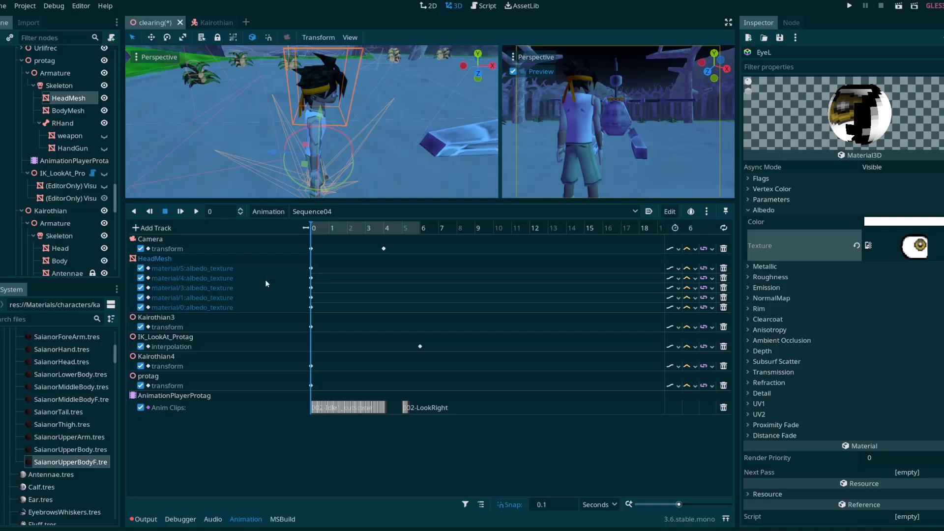
Check the protagonist's facial expression up close while scrubbing Sequence04 to 6 s and back to 0 s.
left_click_drag(320, 228, 411, 373)
mouse_move(403, 324)
right_mouse_down()
mouse_move(404, 280)
mouse_move(403, 322)
right_mouse_up()
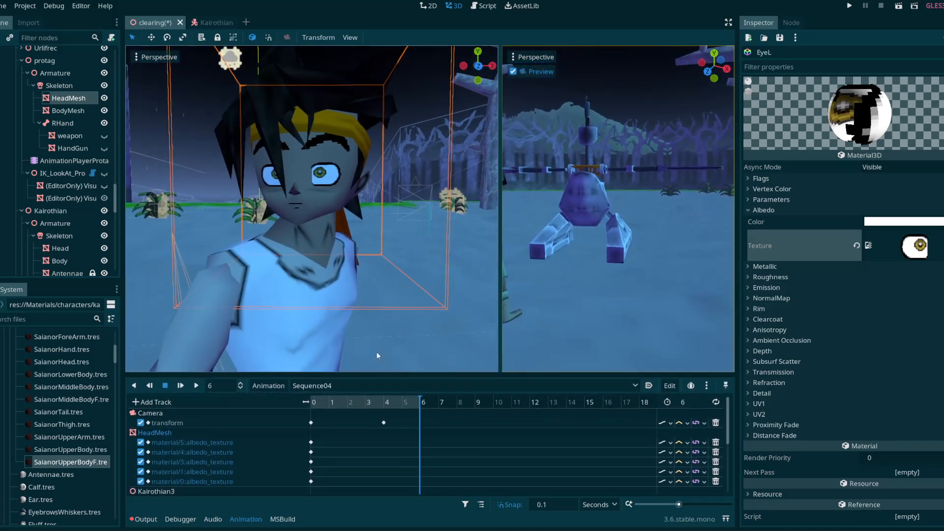
right_click_drag(377, 355, 365, 330)
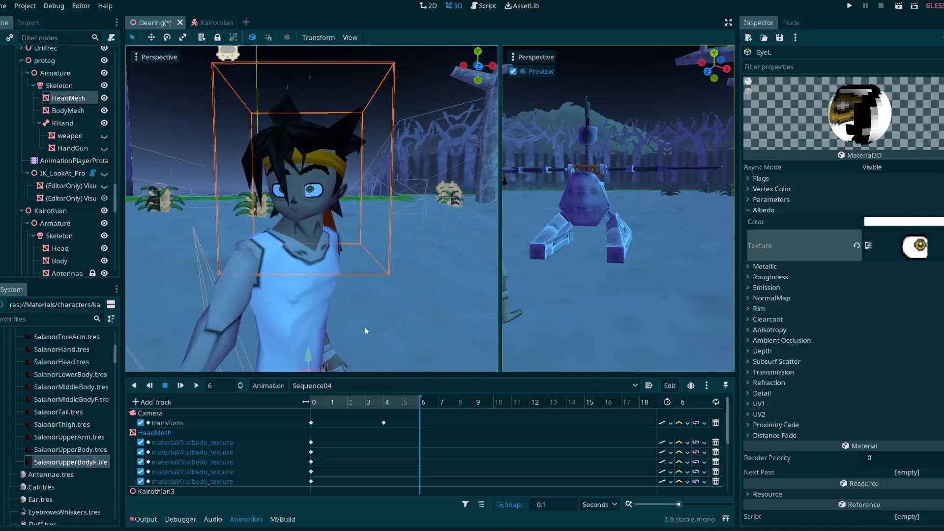
left_click_drag(358, 402, 310, 399)
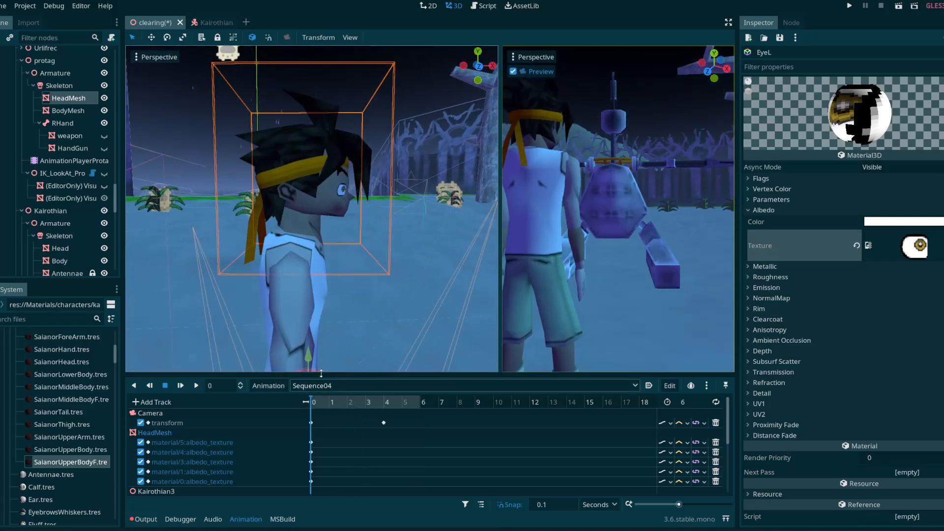
Frame the whole protagonist in the free view, widen the camera preview, and make the animation editor taller.
right_click_drag(322, 344, 324, 350)
left_click_drag(500, 263, 455, 263)
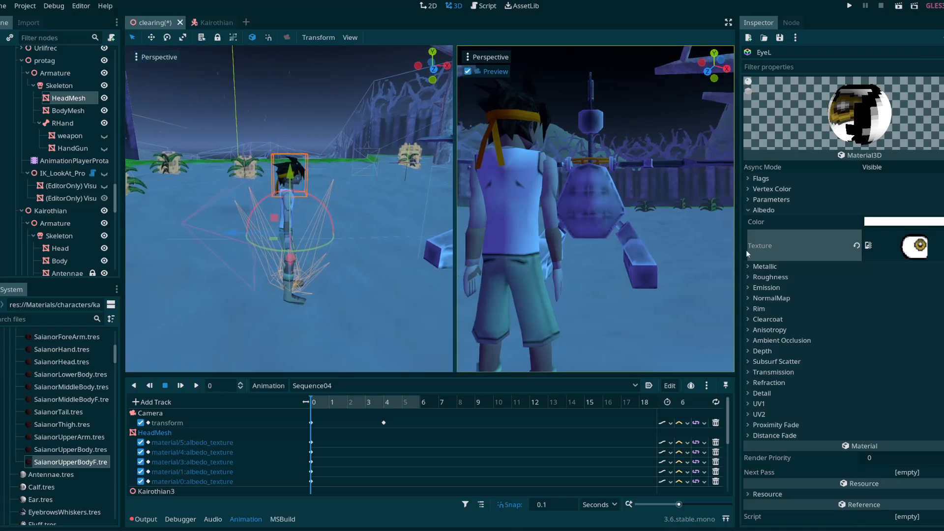
left_click_drag(736, 248, 797, 249)
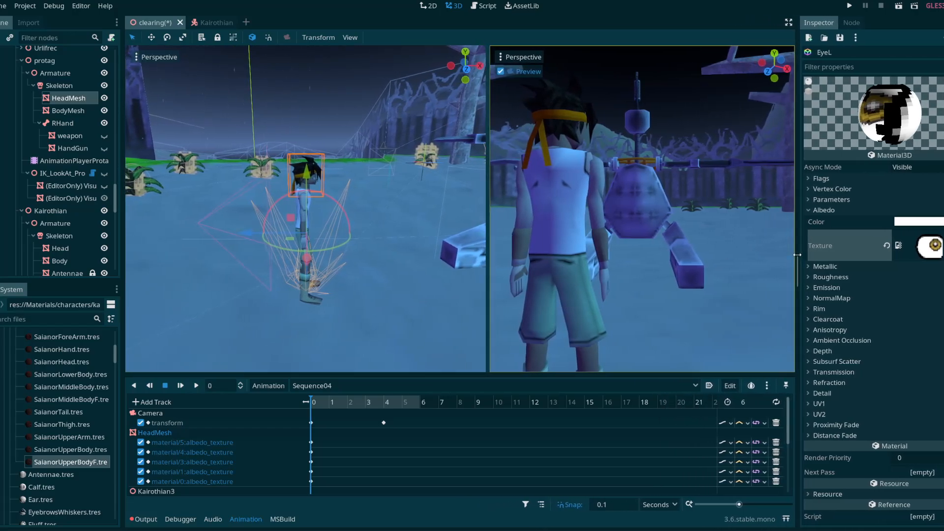
left_click_drag(370, 377, 368, 325)
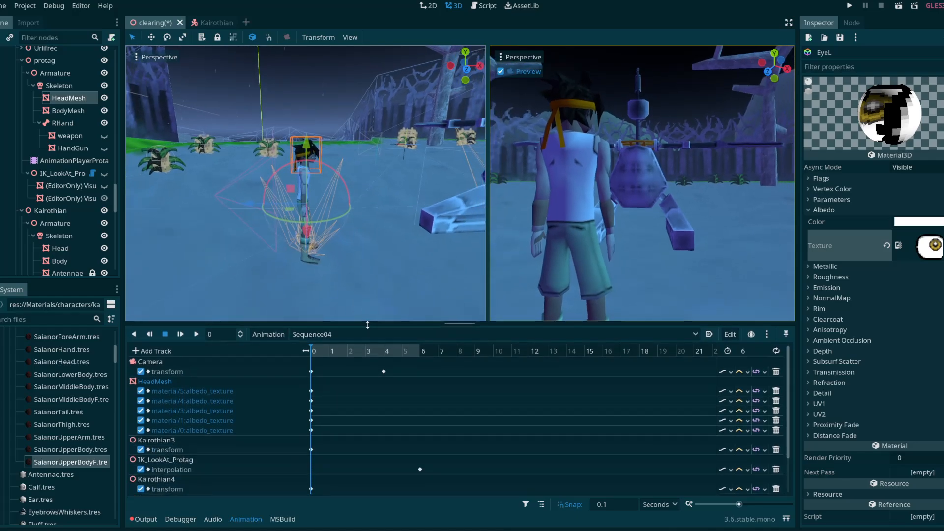
Select the protag HeadMesh, widen its property area, and examine its mesh's Surface 1 and Surface 2 material settings.
left_click(68, 97)
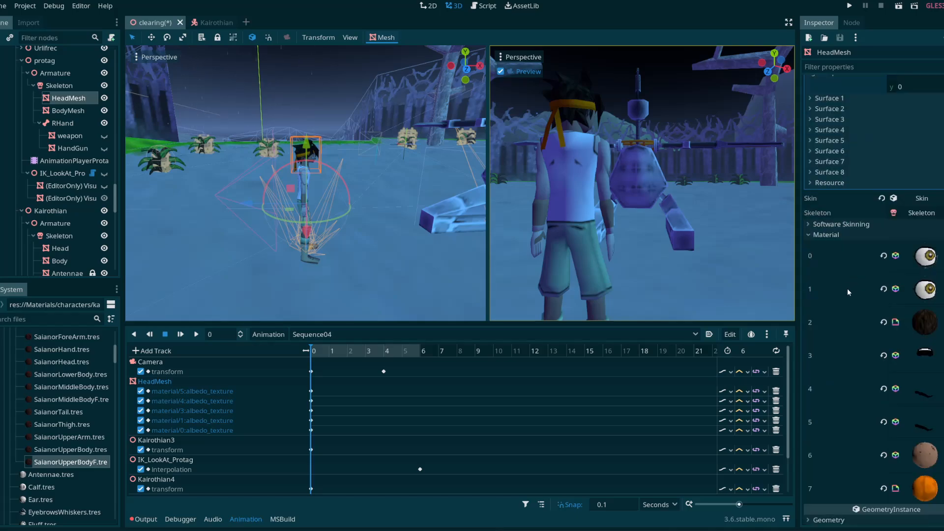
left_click_drag(798, 276, 698, 283)
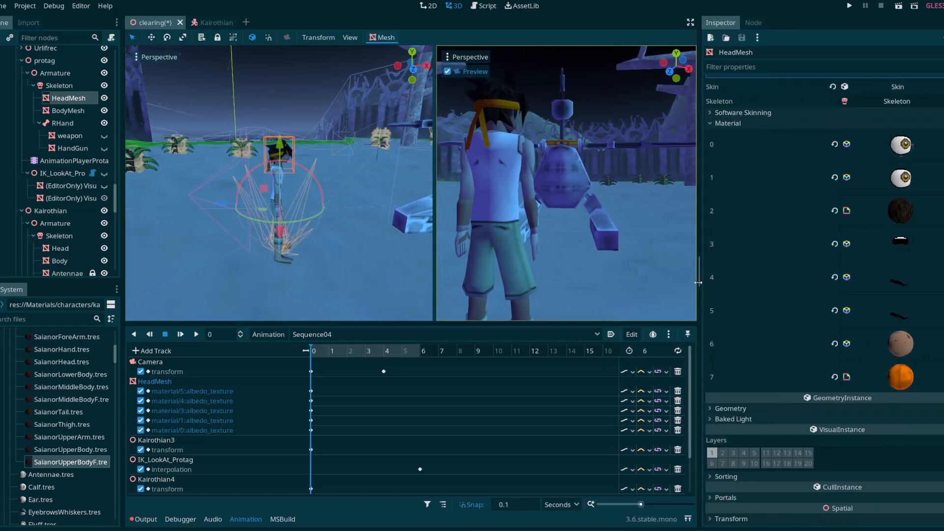
scroll(721, 285, "up", 5)
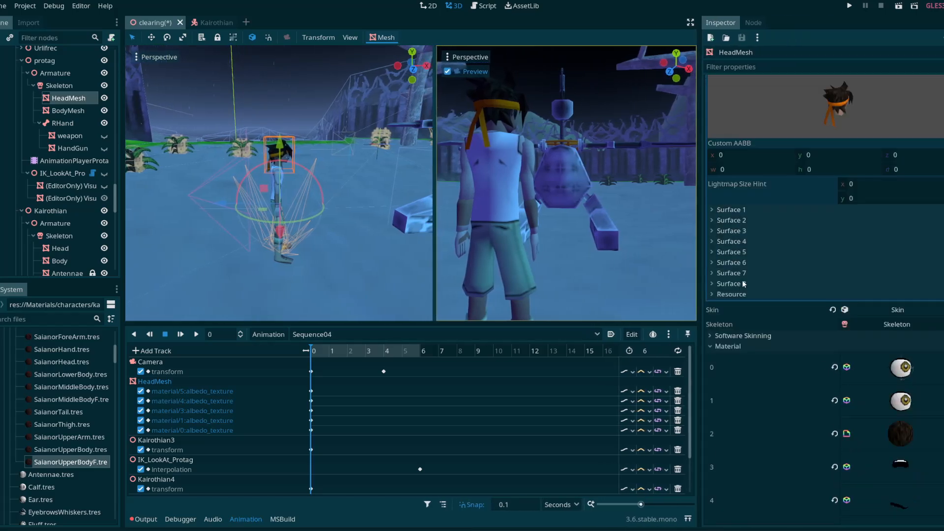
left_click(715, 210)
left_click(715, 211)
left_click(717, 219)
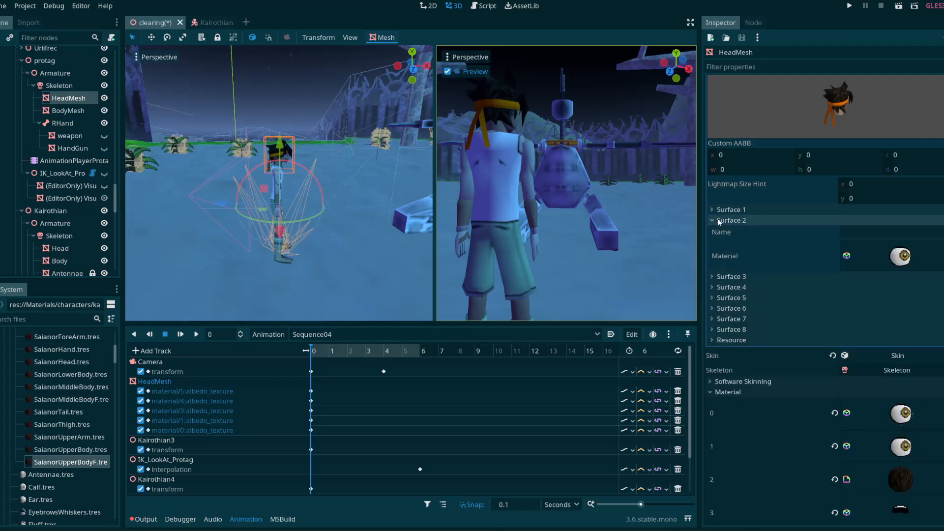
left_click(718, 219)
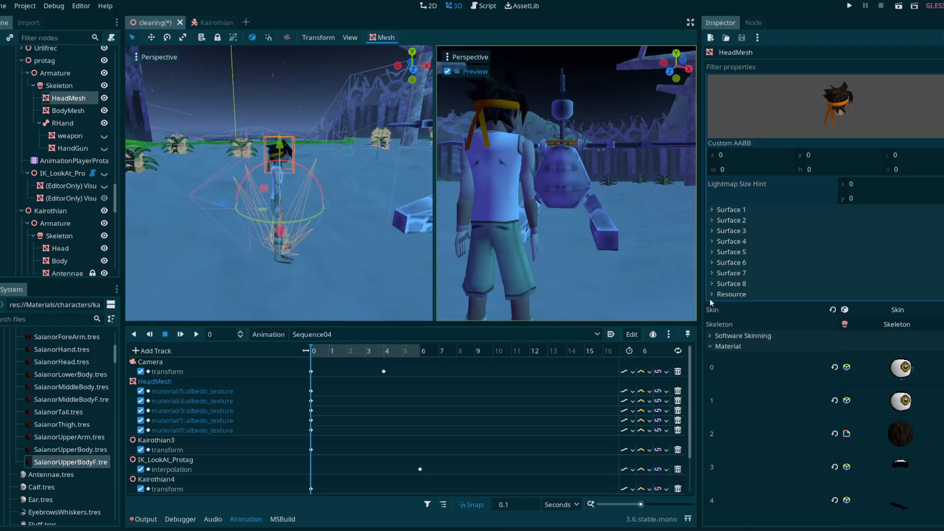
Compare the HeadMesh mesh's Surface 1 material with the node's material slots 0 to 7.
scroll(842, 332, "up", 2)
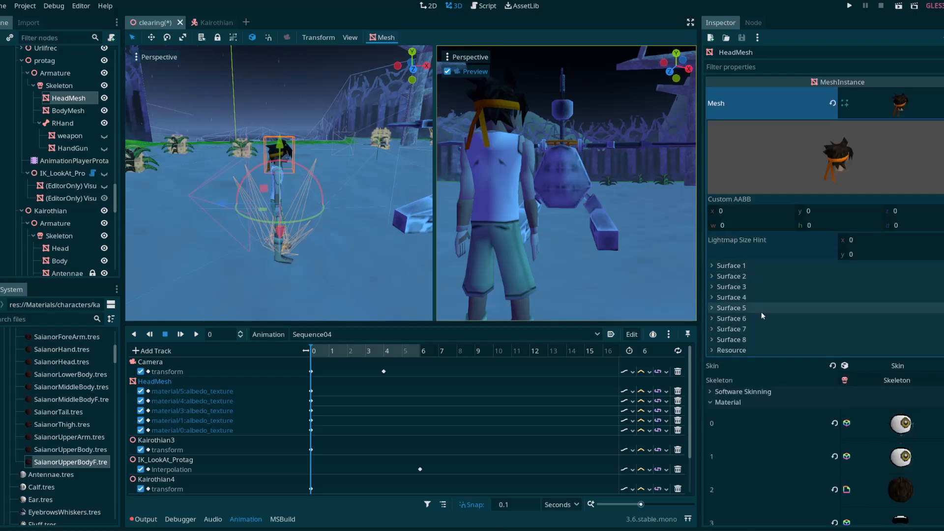
scroll(782, 447, "down", 3)
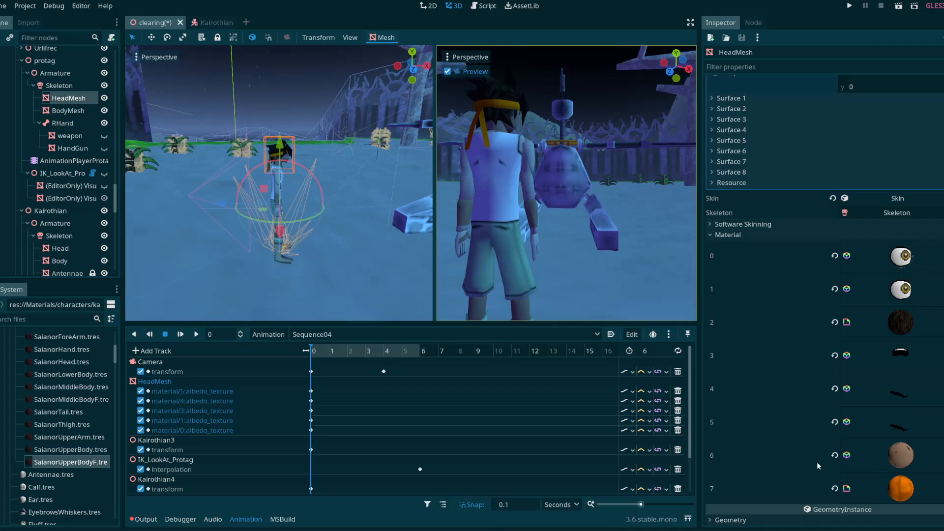
scroll(808, 443, "up", 3)
left_click(737, 268)
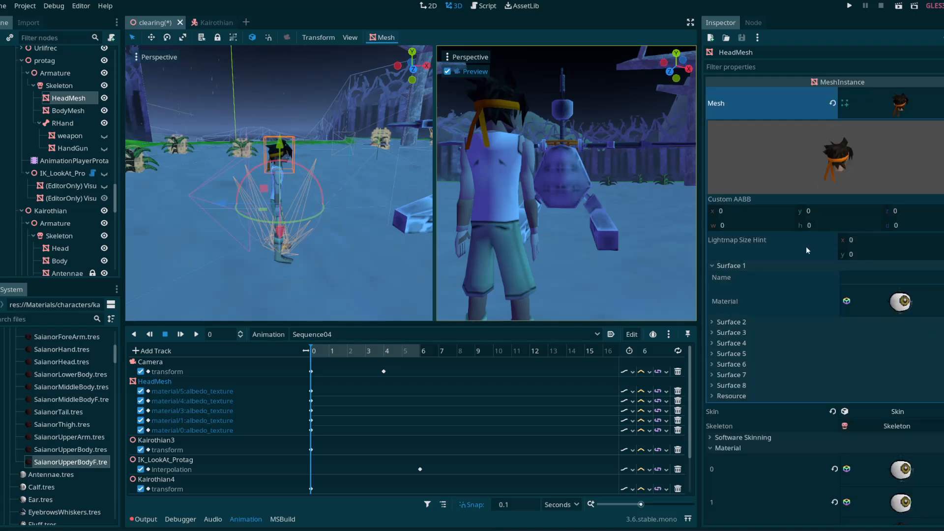
left_click(716, 266)
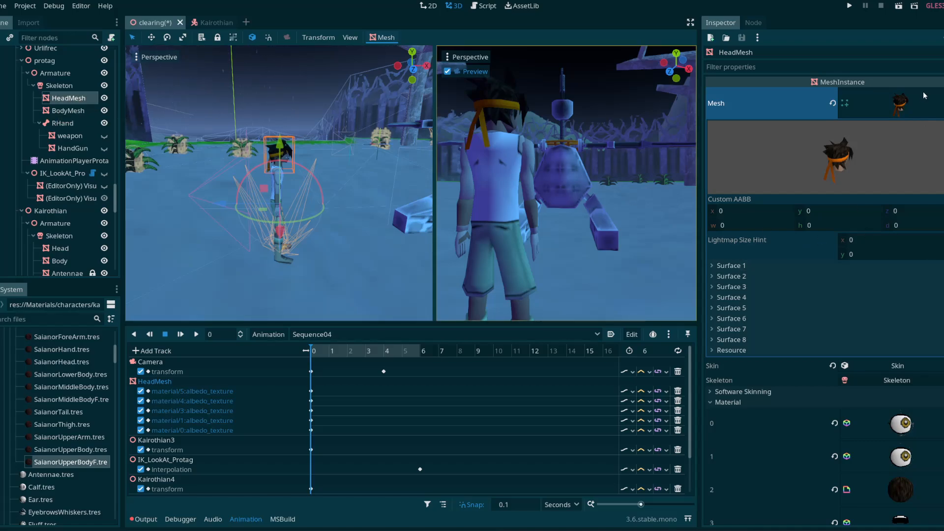
scroll(847, 303, "down", 5)
scroll(870, 379, "up", 5)
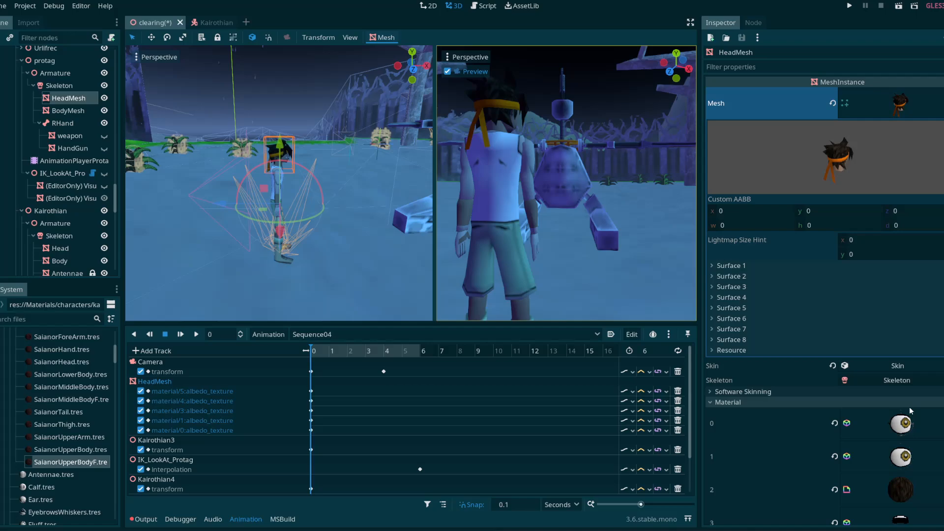
Examine the remaining HeadMesh surfaces one by one, including the material settings of Surface 3, Surface 4 and Surface 5.
left_click(744, 265)
left_click(725, 267)
left_click(728, 287)
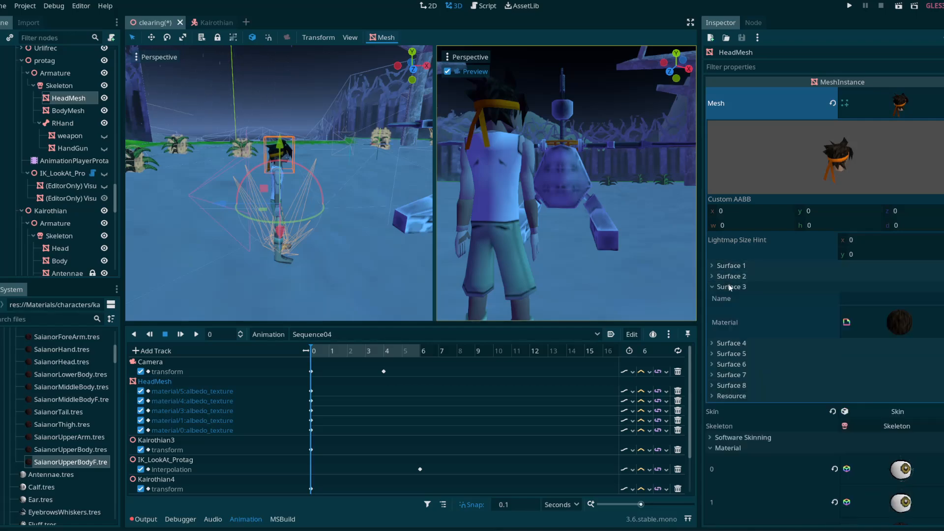
left_click(726, 287)
left_click(729, 297)
left_click(729, 297)
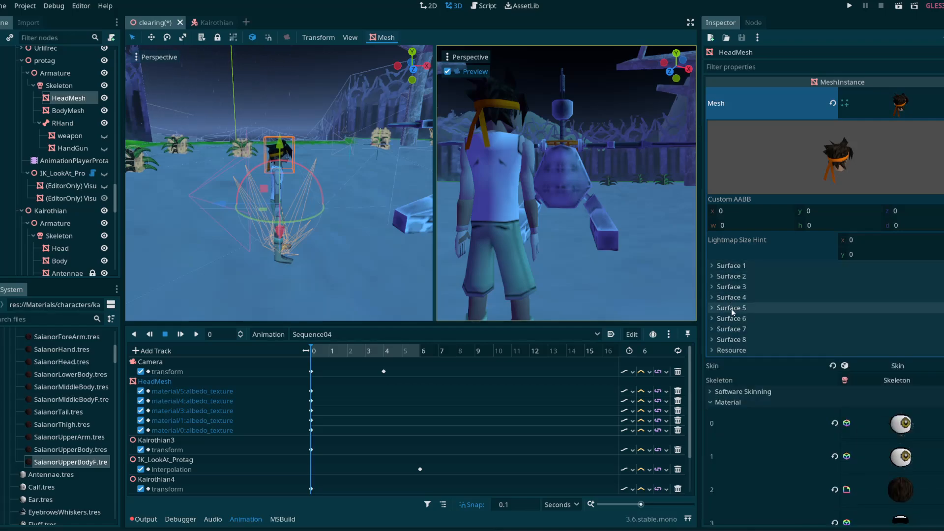
left_click(730, 308)
left_click(712, 308)
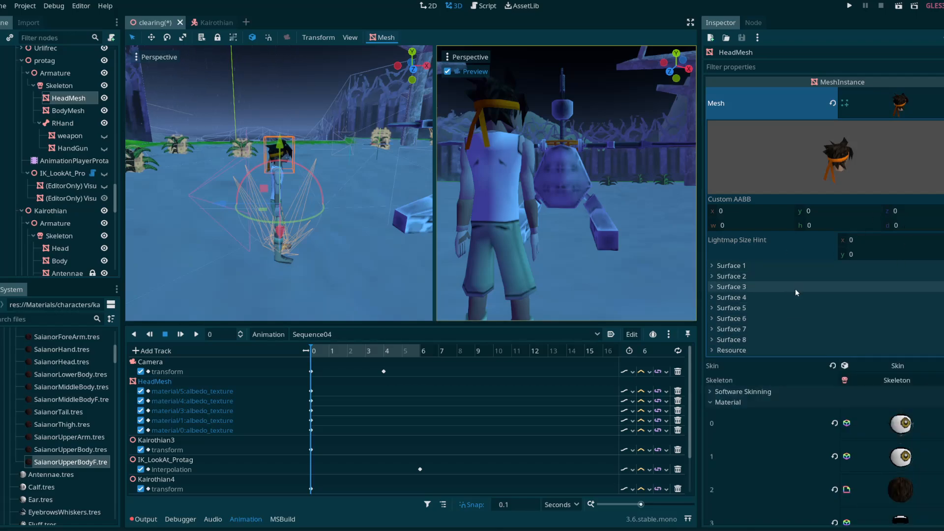
Widen the free view slightly and inspect the dark whiskered creature's face and eyes up close.
left_click_drag(434, 227, 452, 226)
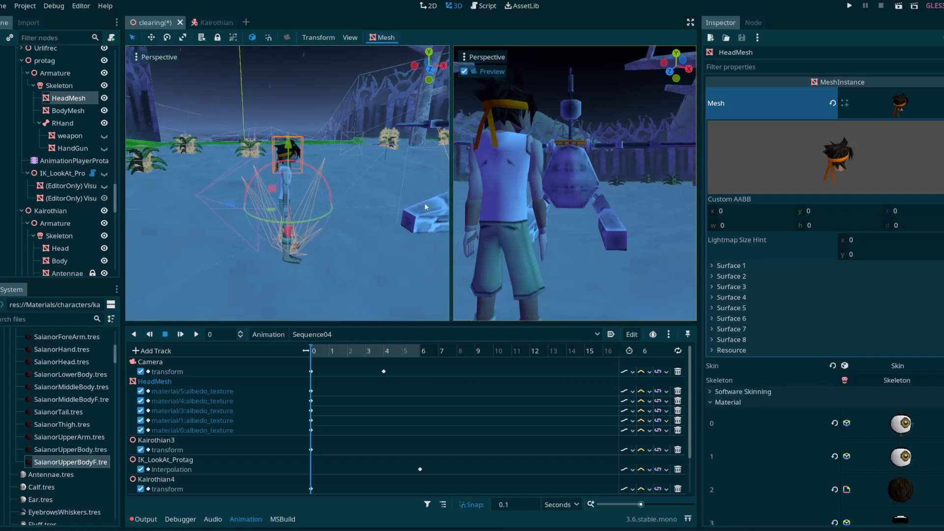
mouse_move(384, 211)
right_mouse_down()
mouse_move(290, 196)
mouse_move(236, 202)
mouse_move(325, 201)
mouse_move(315, 241)
mouse_move(295, 253)
mouse_move(388, 202)
right_mouse_up()
key("w")
key("s")
key("w")
key("w")
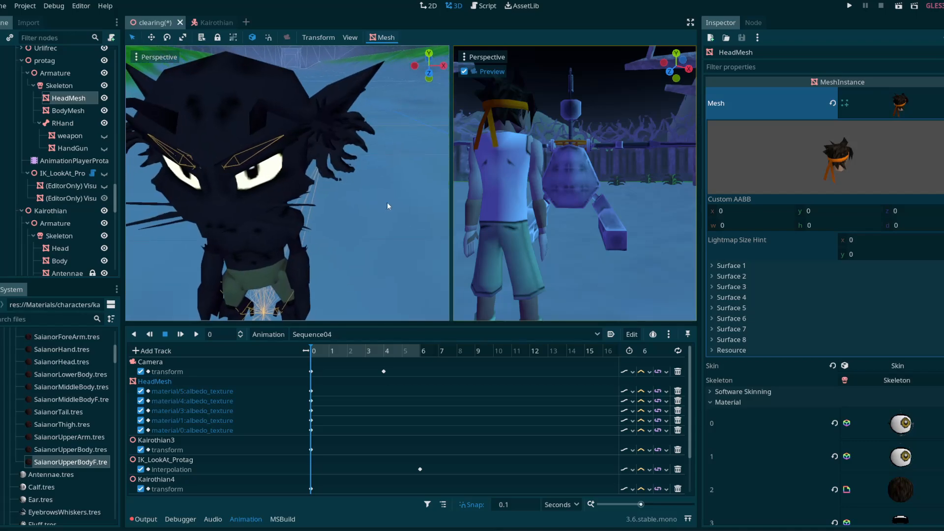
Narrow the property area to enlarge both 3D views, and rebalance the split between free view and camera preview.
left_click_drag(450, 200, 476, 200)
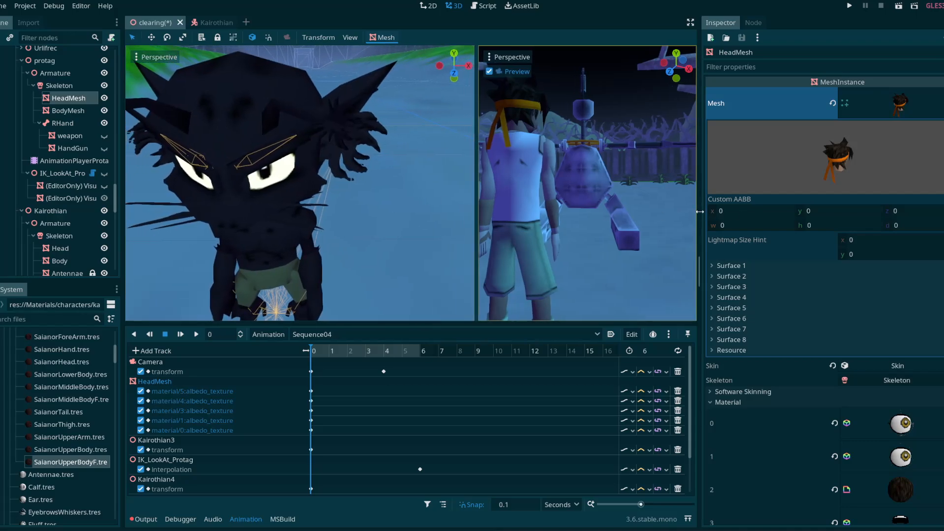
left_click_drag(699, 270, 811, 268)
left_click_drag(546, 225, 482, 224)
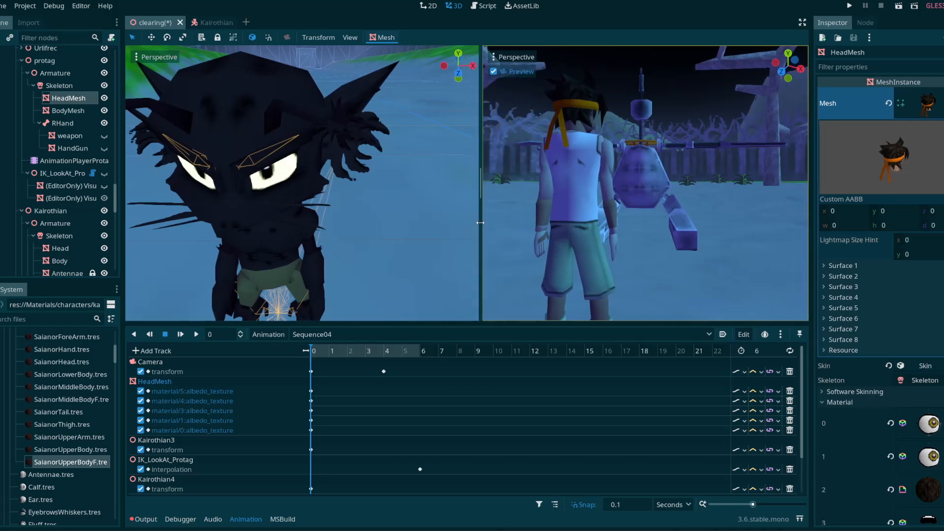
Survey the whole clearing from a distant, elevated viewpoint in the free view.
mouse_move(383, 212)
right_mouse_down()
mouse_move(246, 211)
mouse_move(251, 197)
mouse_move(295, 209)
mouse_move(320, 199)
mouse_move(295, 204)
mouse_move(364, 214)
mouse_move(378, 197)
mouse_move(369, 209)
mouse_move(376, 212)
right_mouse_up()
key("w")
key("w")
key("w")
key("s")
key("s")
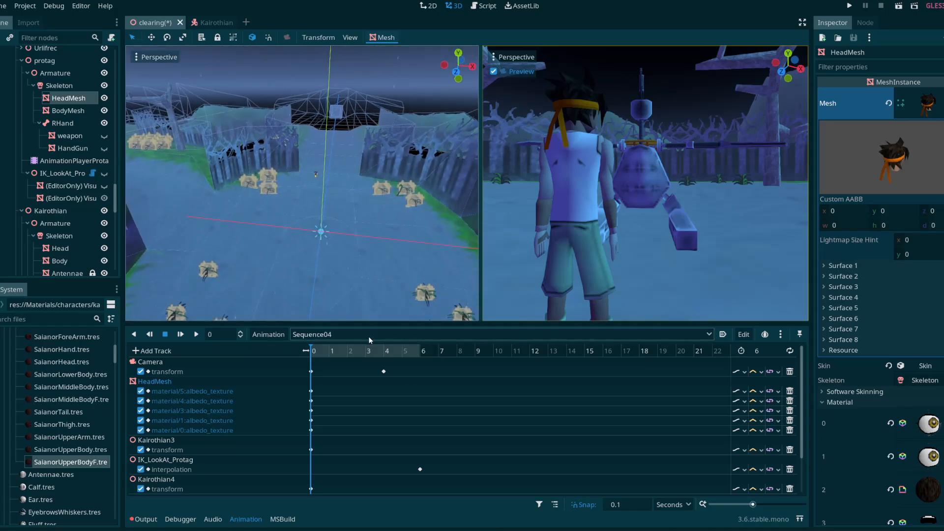
Look over the cutscene's list of animation sequences from RESET through Sequence22.
left_click(368, 336)
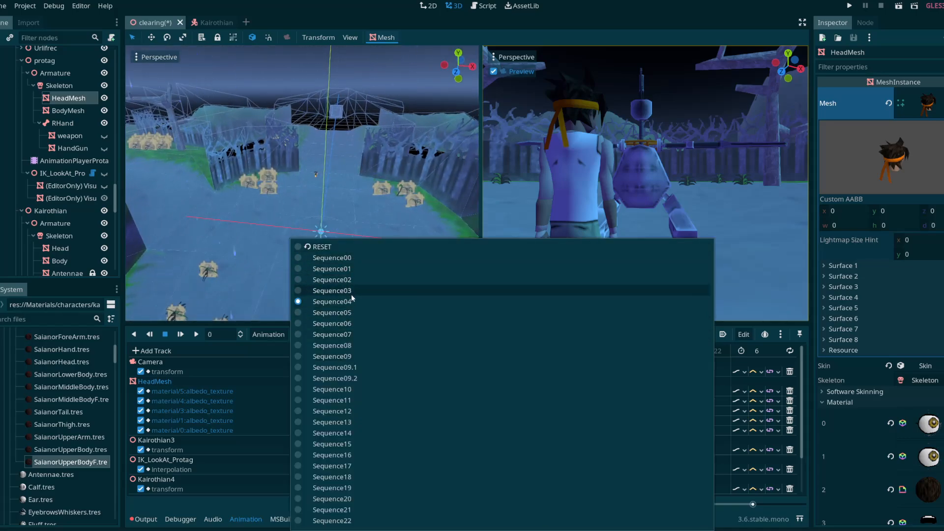
left_click(281, 322)
scroll(251, 442, "down", 1)
scroll(208, 372, "up", 1)
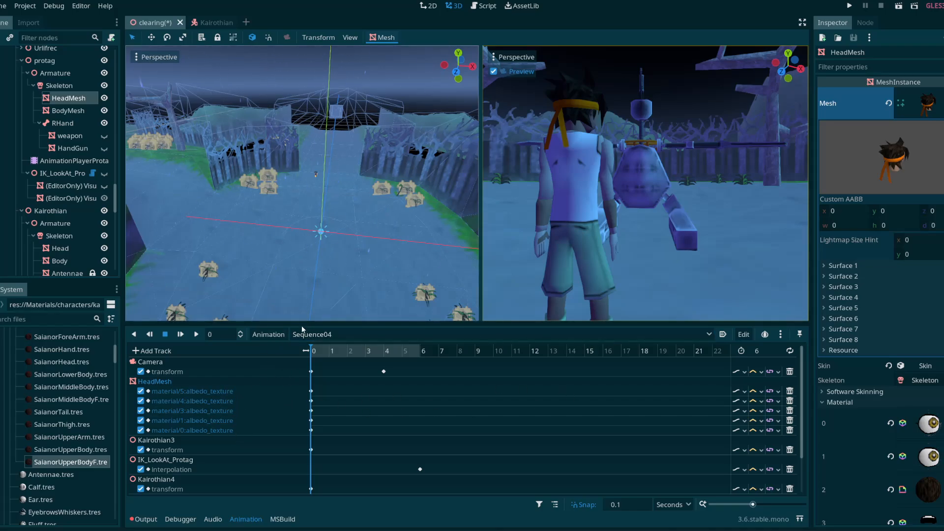
left_click_drag(301, 326, 301, 281)
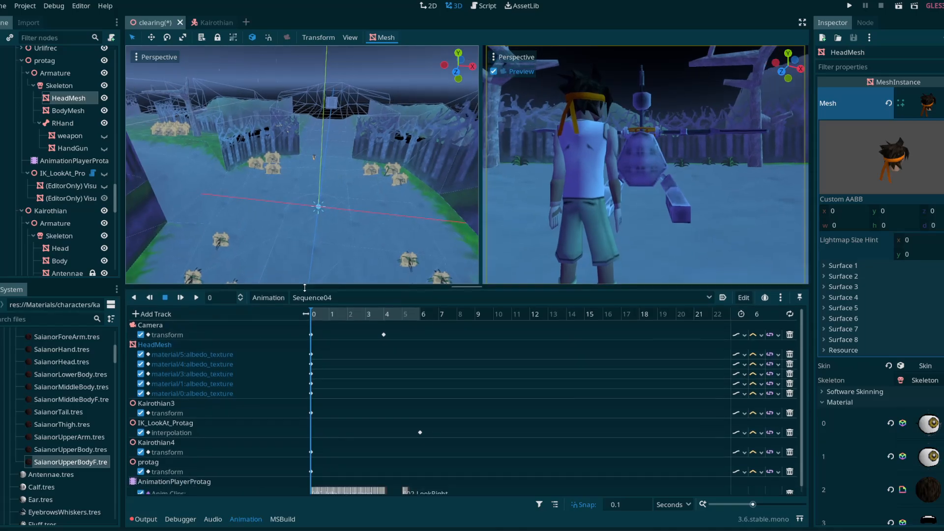
left_click_drag(301, 294, 301, 290)
left_click(314, 301)
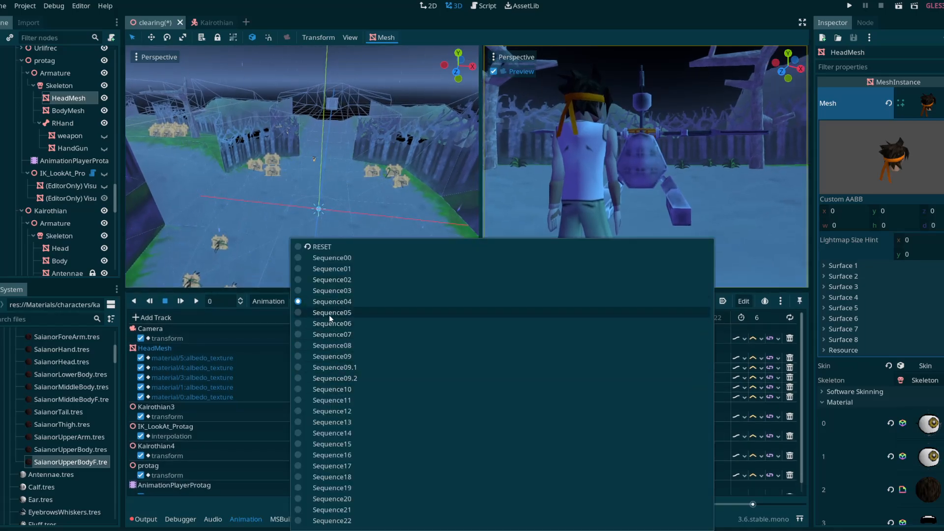
left_click(281, 296)
Shorten the animation editor to enlarge the 3D views, and switch to OBS.
left_click_drag(278, 291, 285, 310)
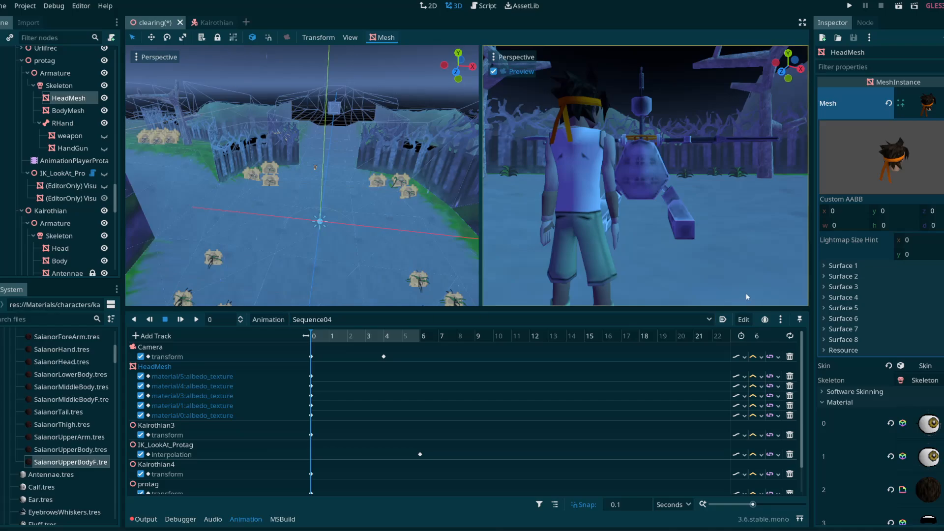
left_click_drag(749, 308, 812, 318)
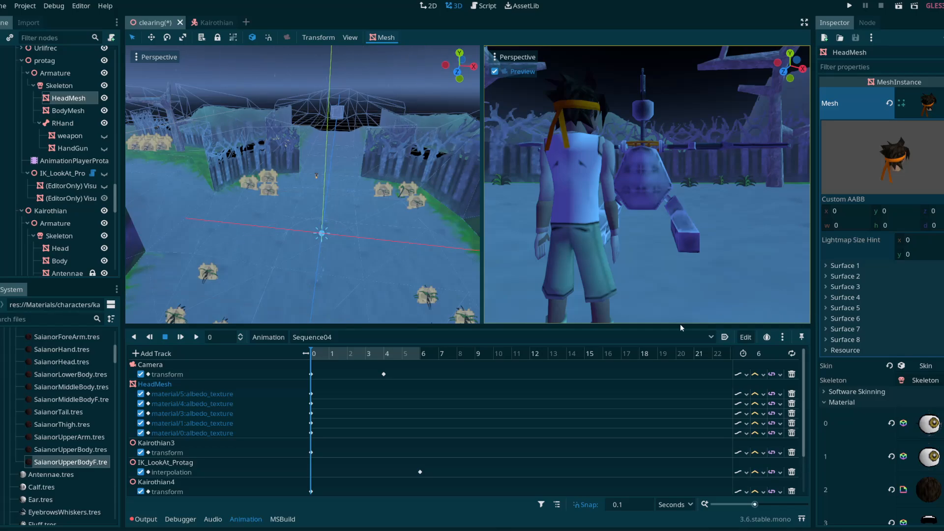
left_click(133, 530)
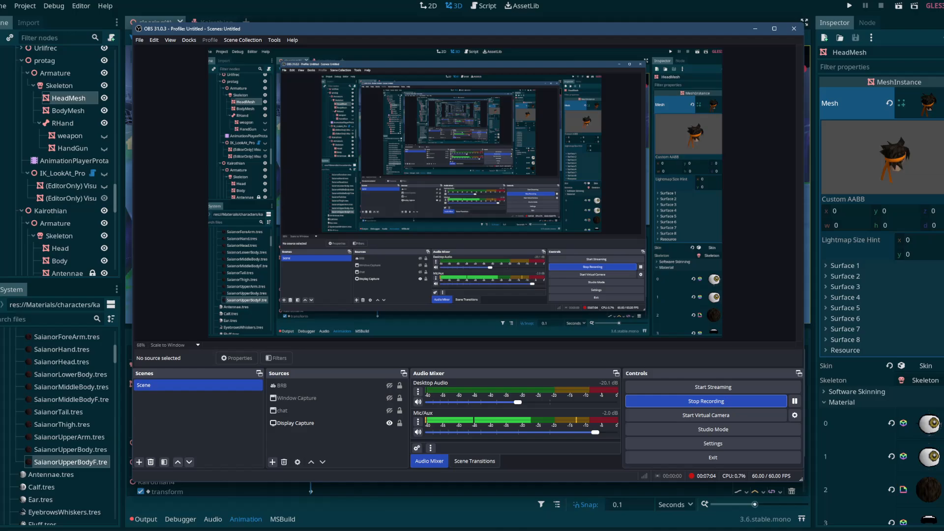